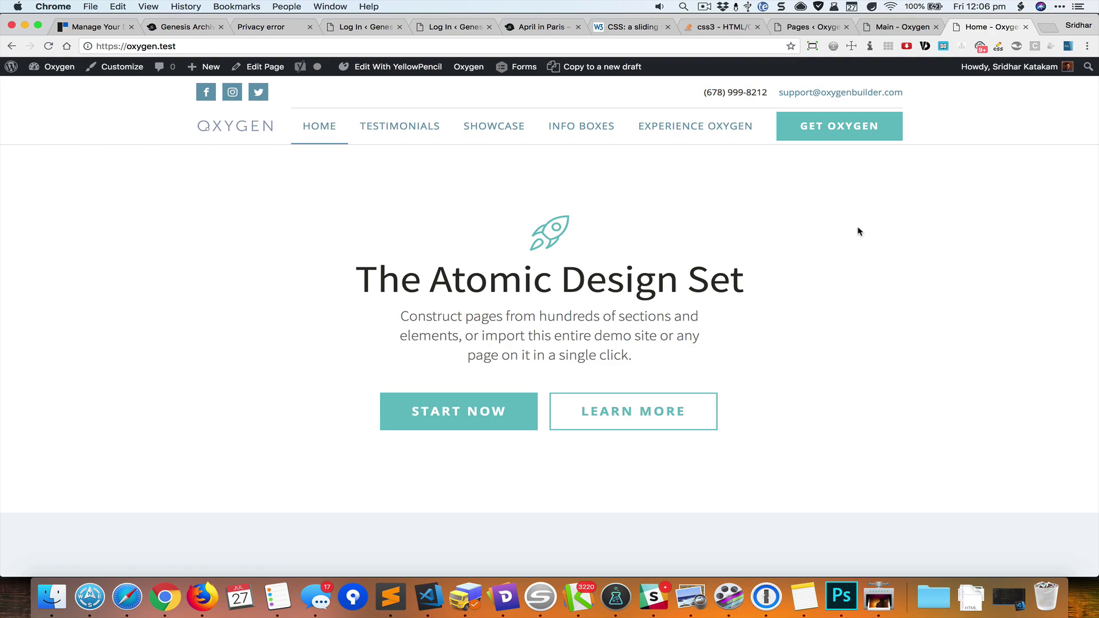
Step: Open the home page in YellowPencil and select the Division holding the START NOW and LEARN MORE buttons
scroll(763, 210, down, 10)
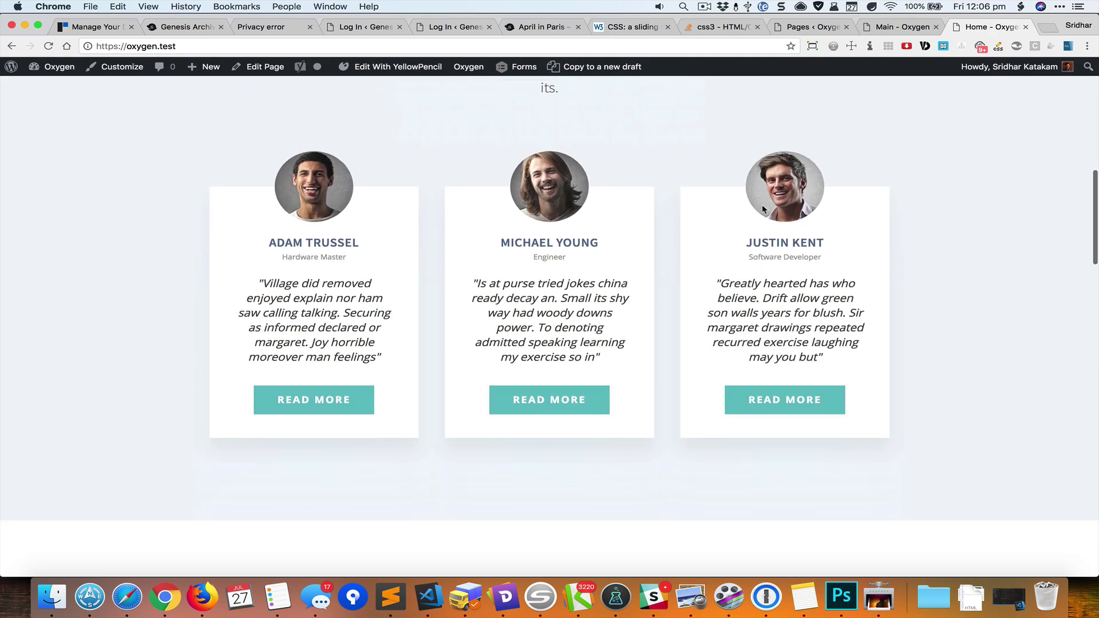
scroll(763, 210, down, 15)
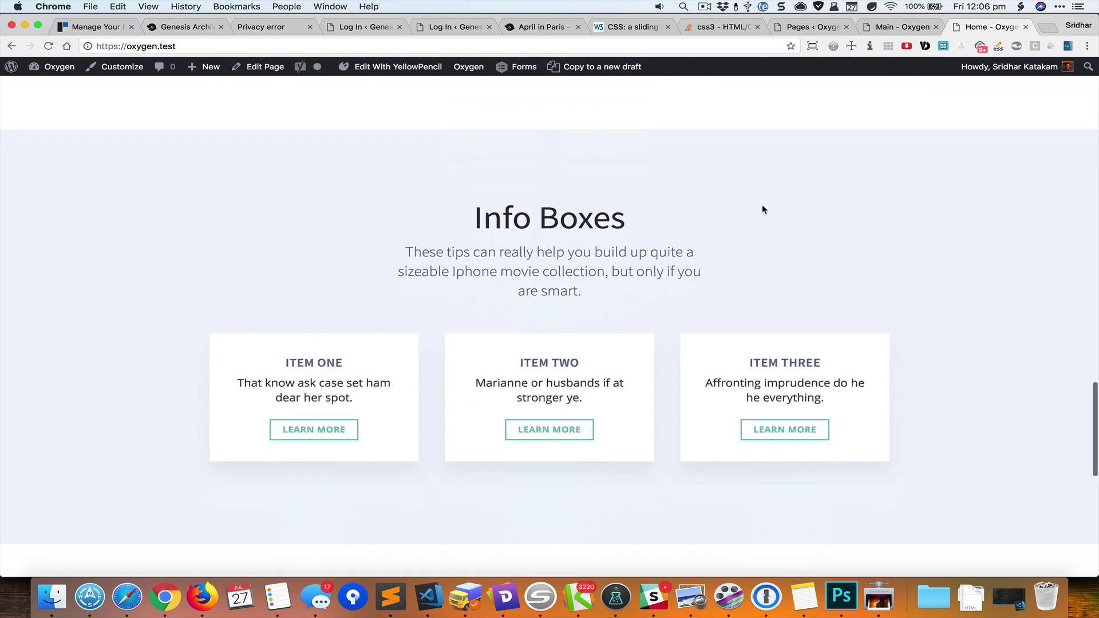
scroll(763, 210, down, 5)
scroll(763, 210, up, 12)
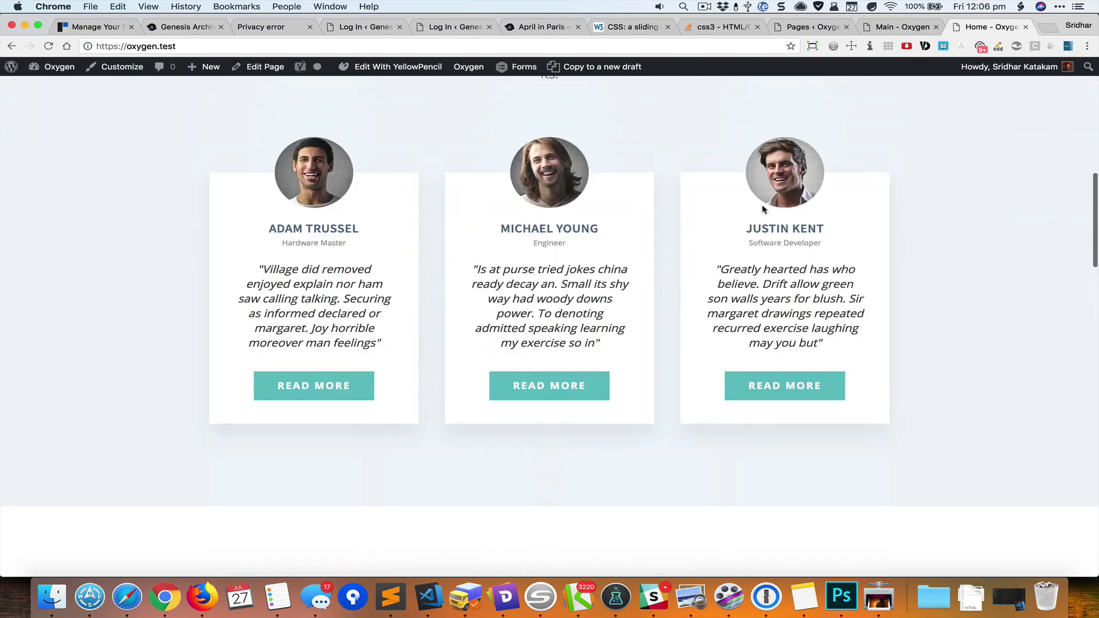
scroll(762, 210, up, 10)
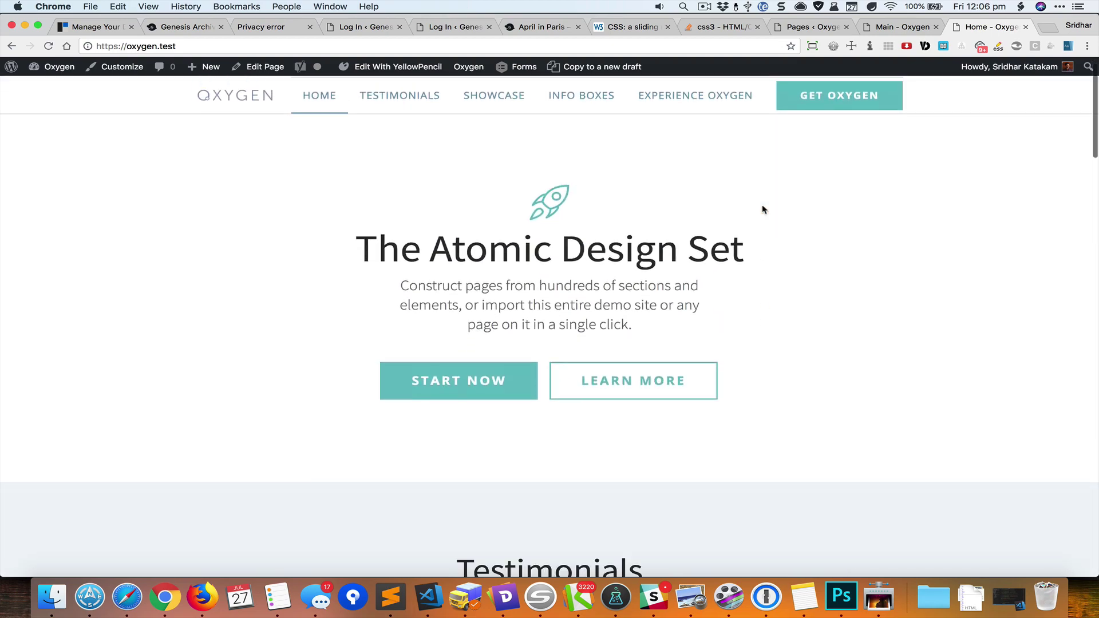
scroll(763, 210, down, 1)
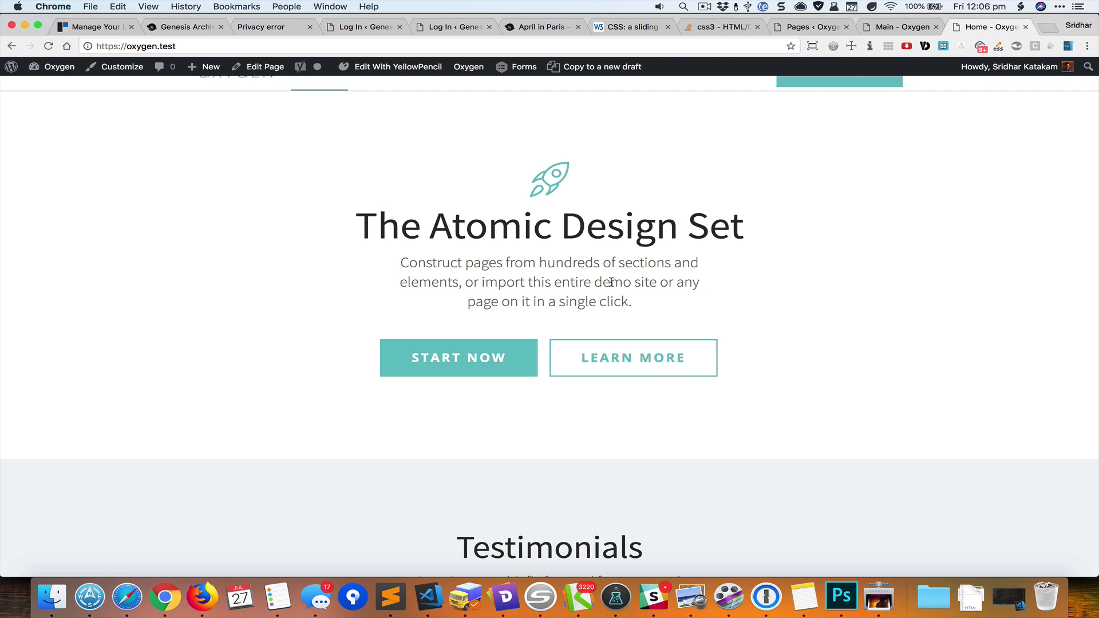
scroll(544, 241, up, 2)
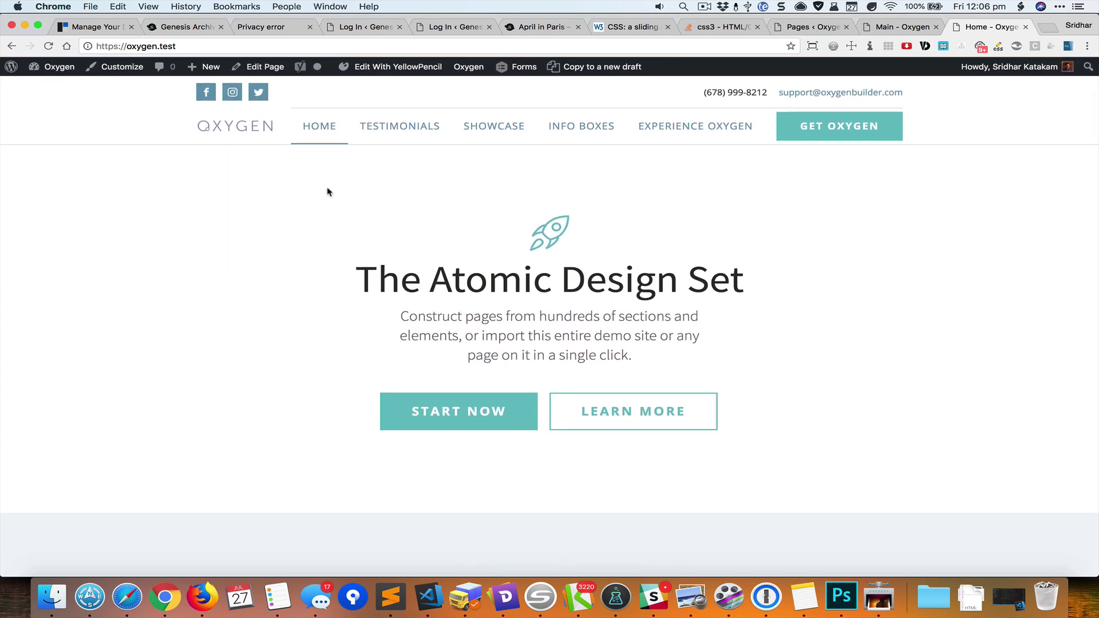
click(407, 73)
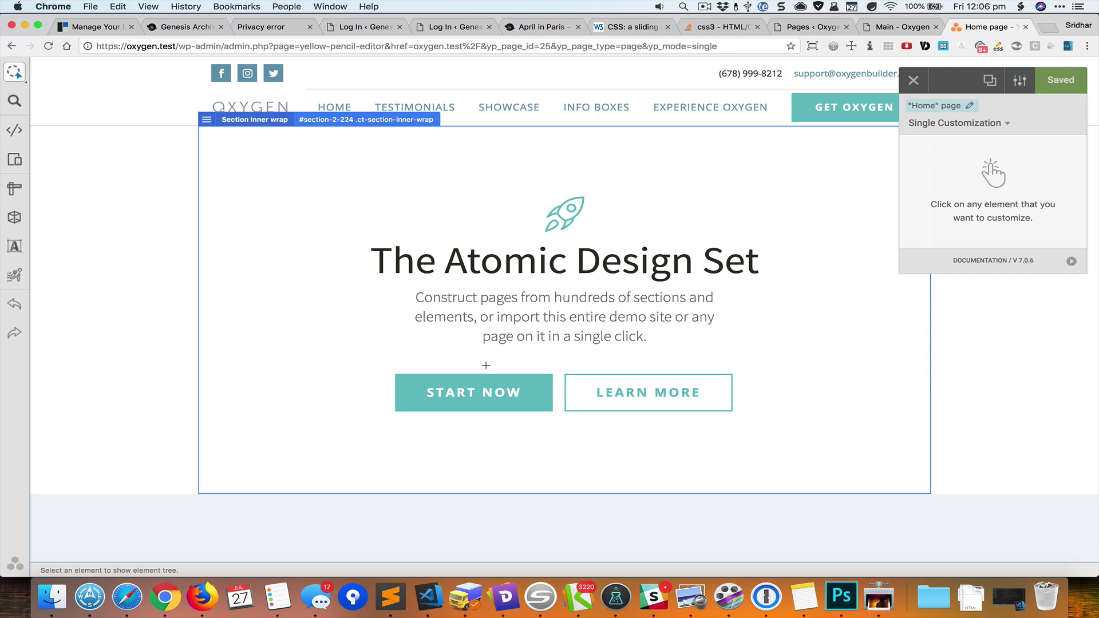
click(561, 392)
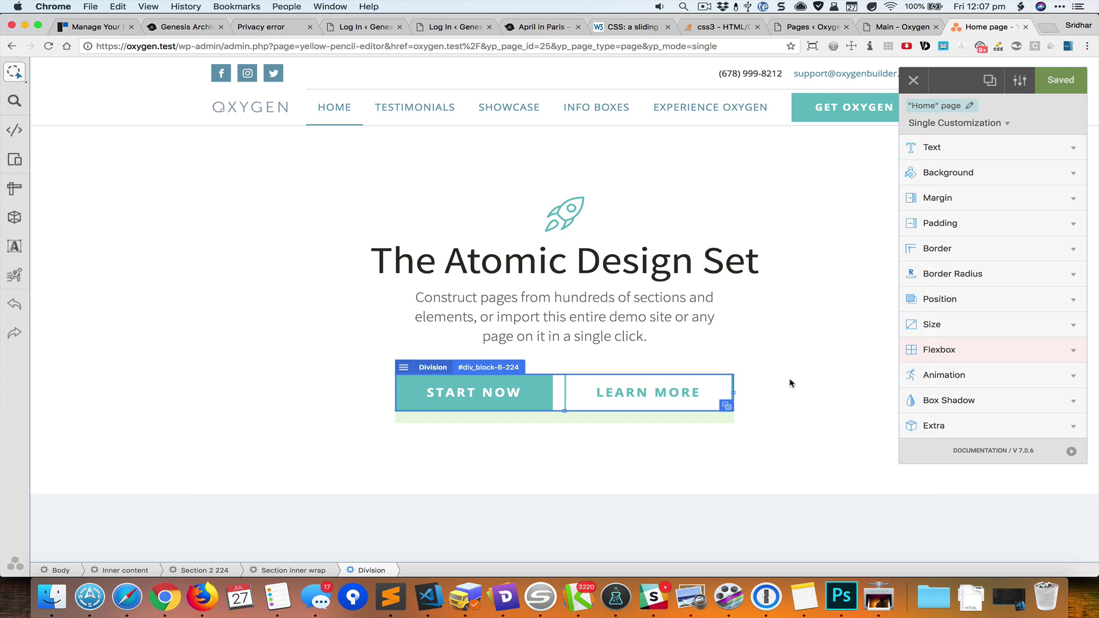
Step: Give the hero button row a spaceInLeft entry animation
click(974, 385)
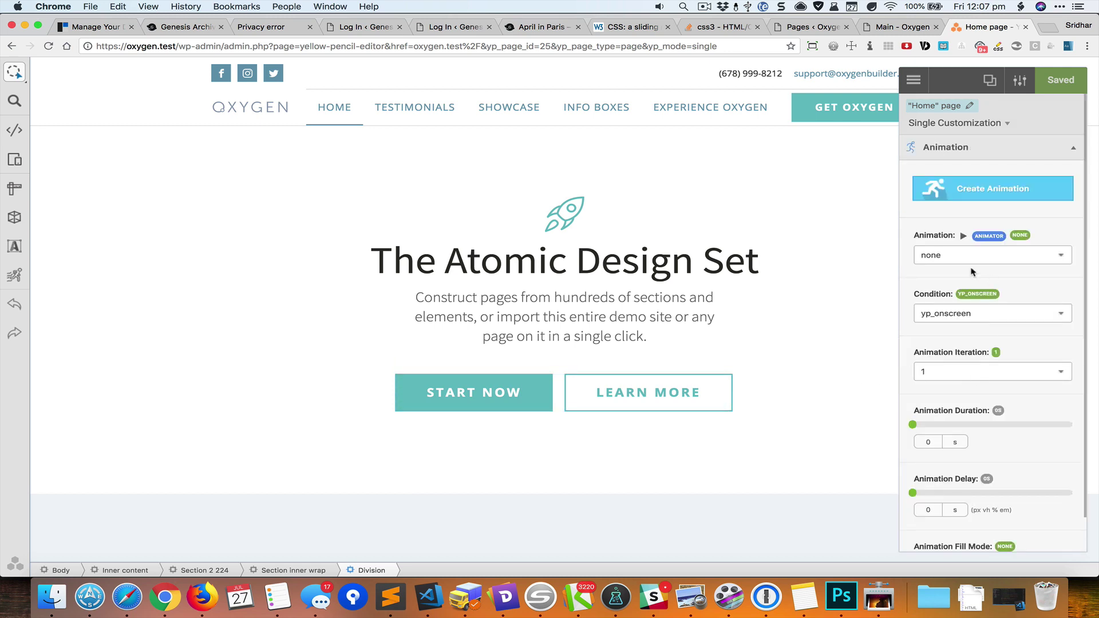
click(992, 254)
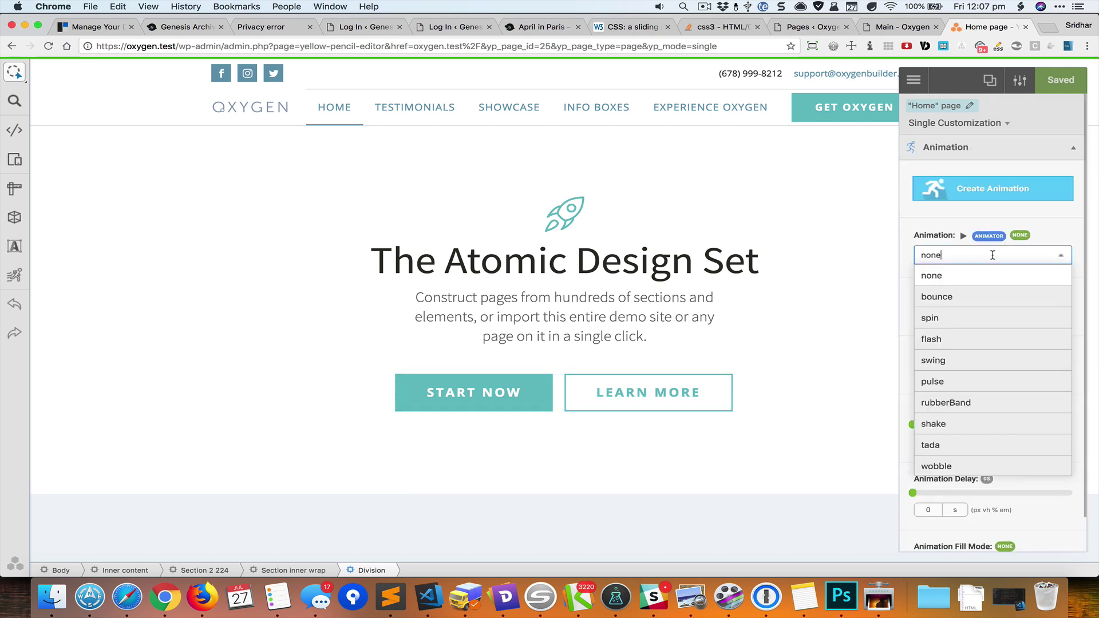
scroll(998, 351, down, 5)
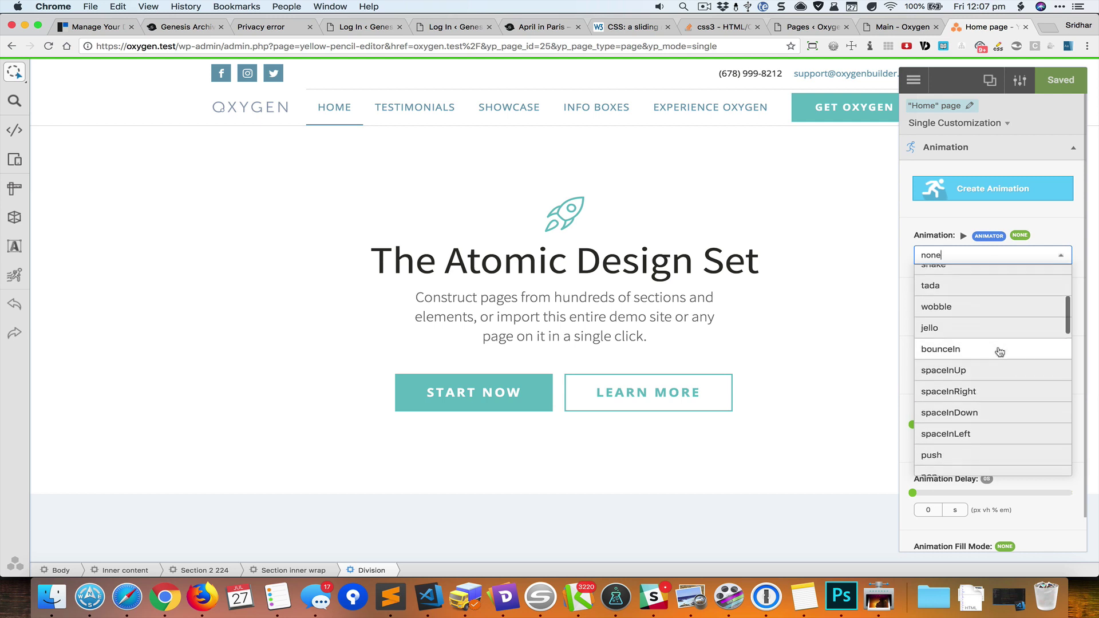
scroll(999, 352, down, 5)
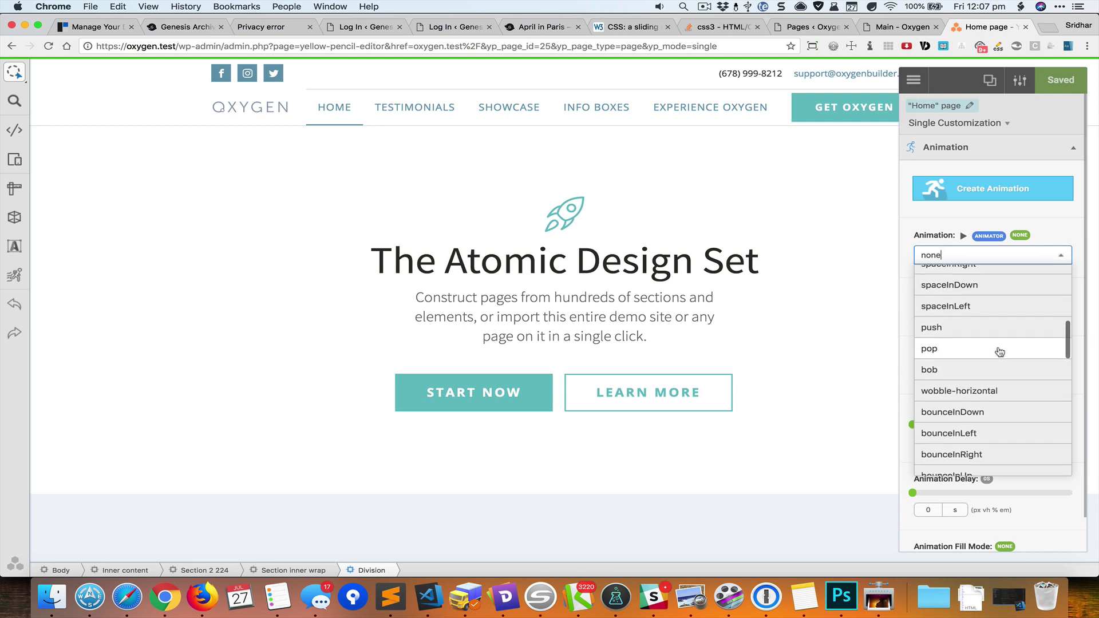
click(994, 322)
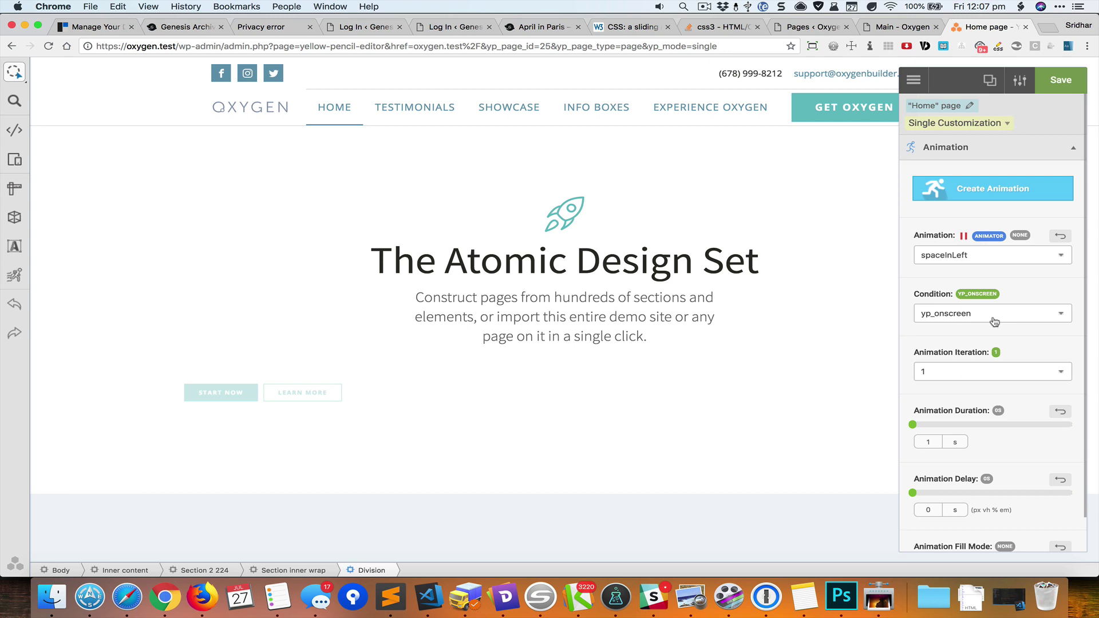
Step: Switch the button row's animation to slideInRight and save the changes
click(996, 255)
scroll(993, 341, down, 1)
scroll(993, 341, down, 5)
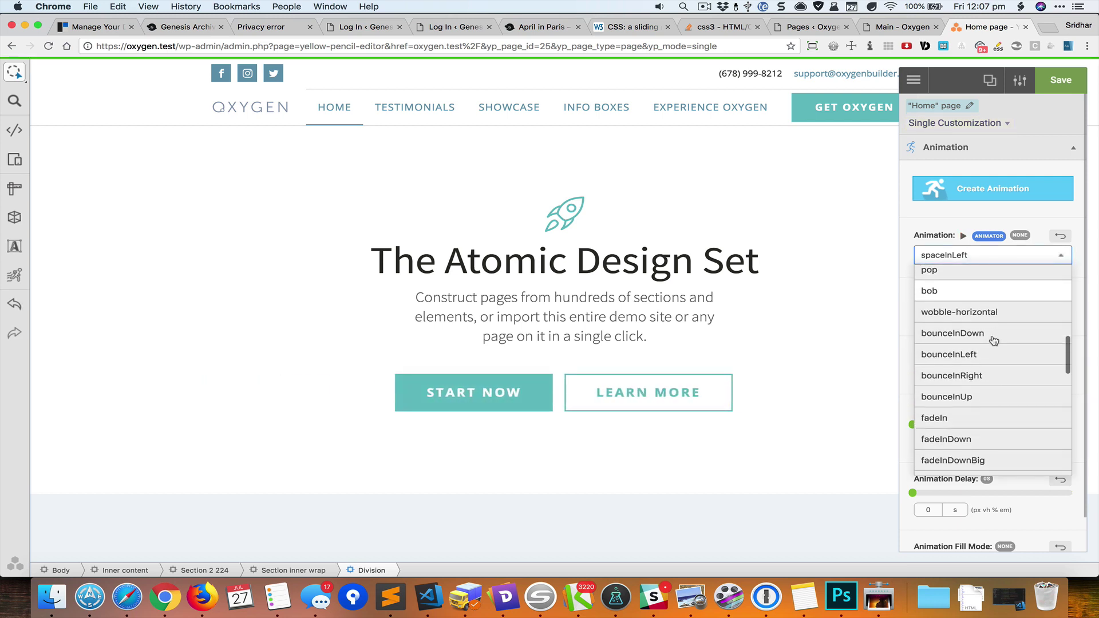
scroll(993, 341, down, 4)
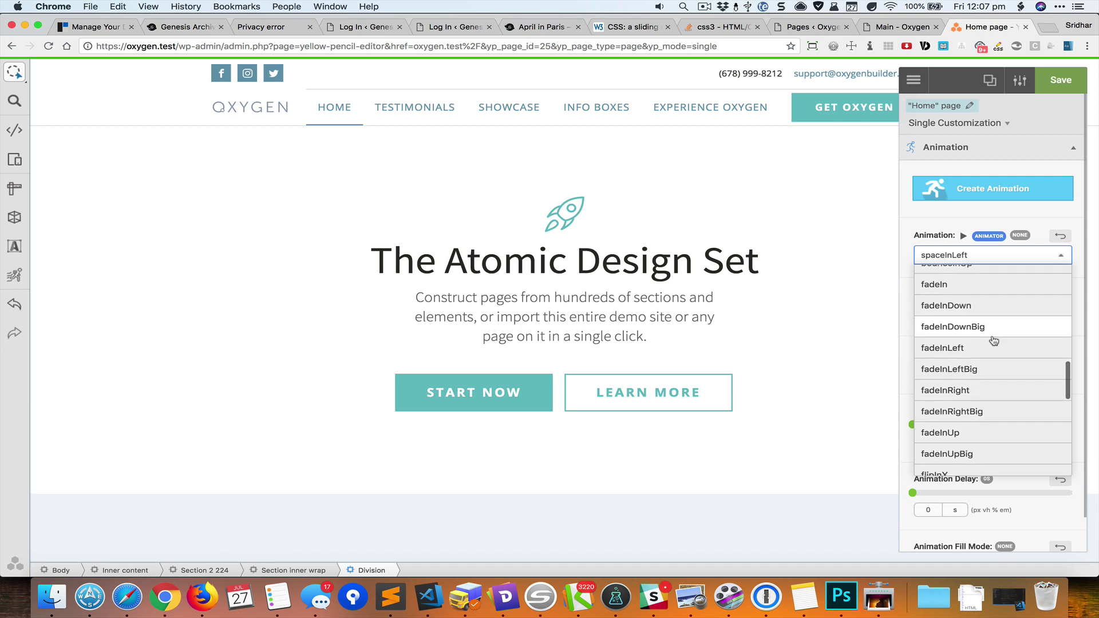
scroll(993, 341, down, 6)
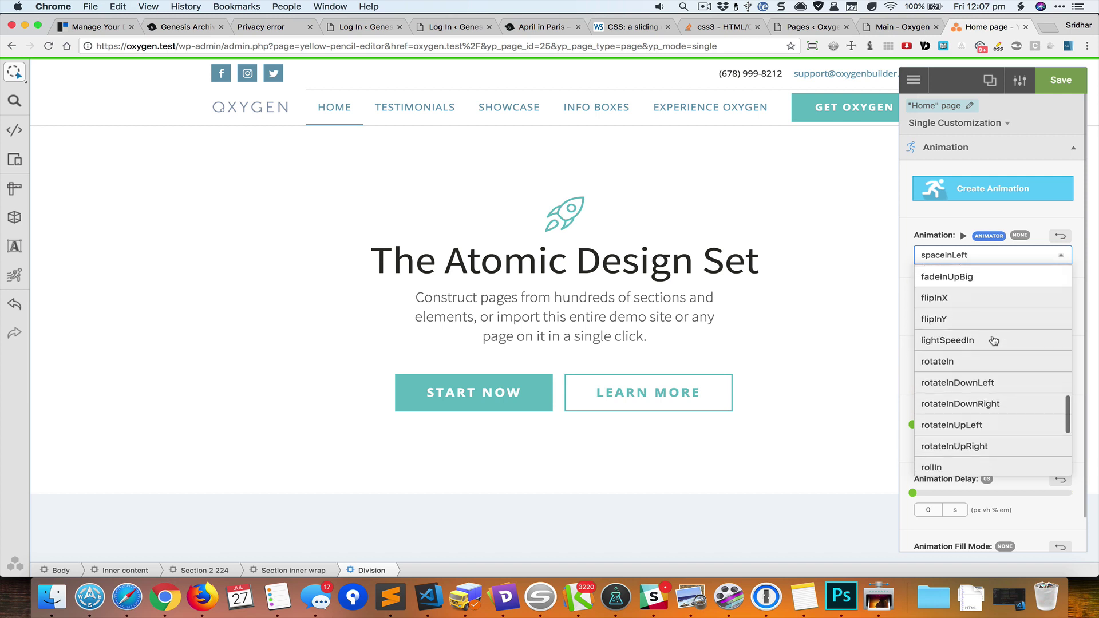
scroll(990, 366, down, 1)
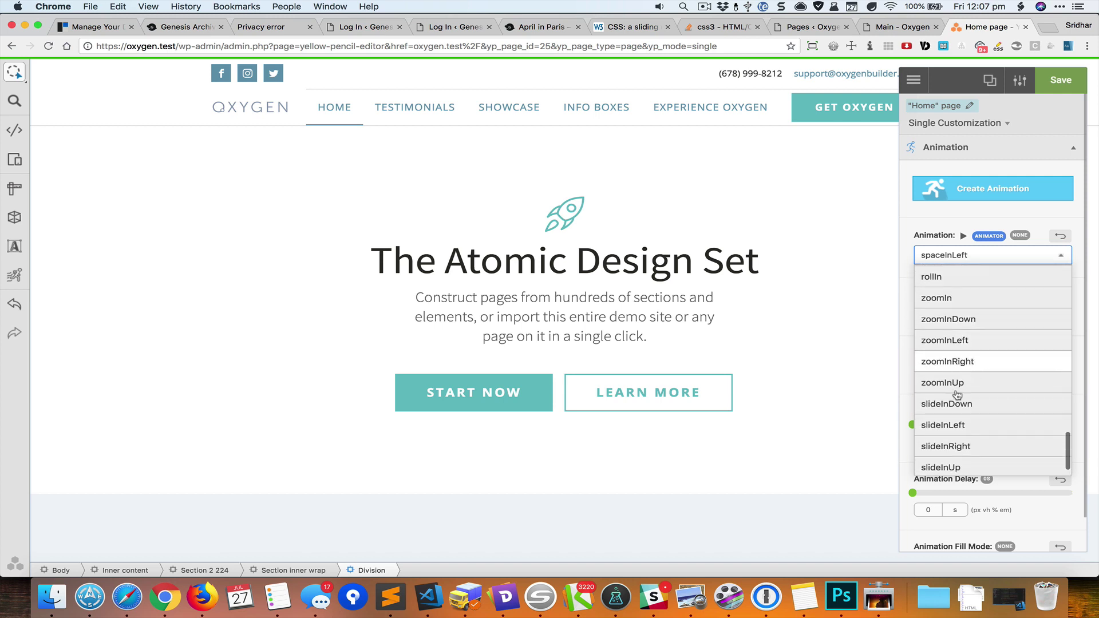
click(984, 445)
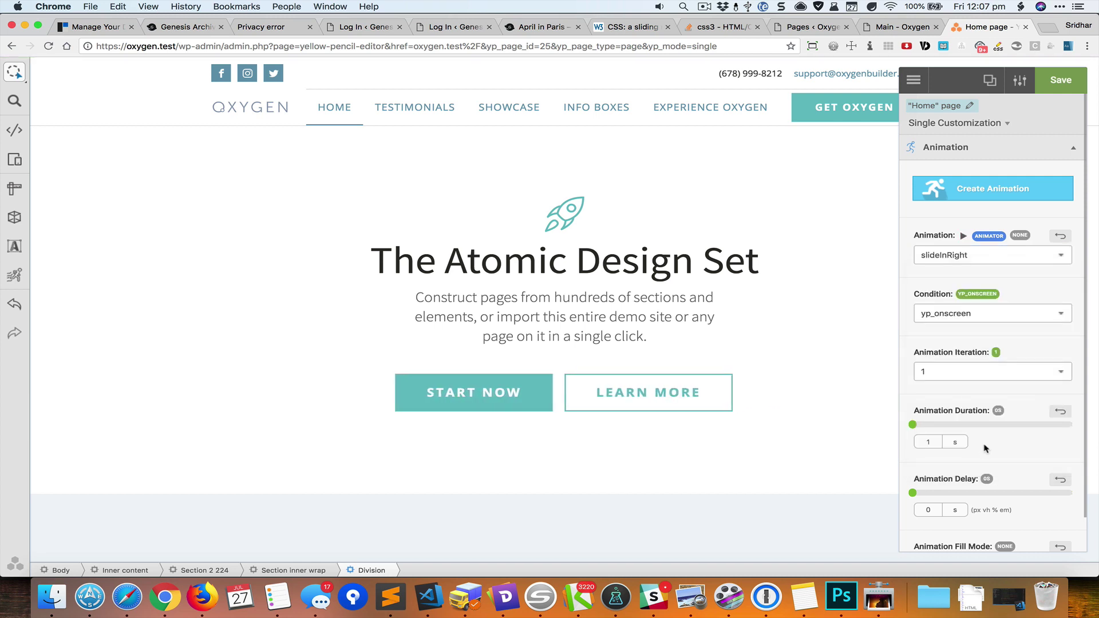
click(1061, 82)
click(914, 83)
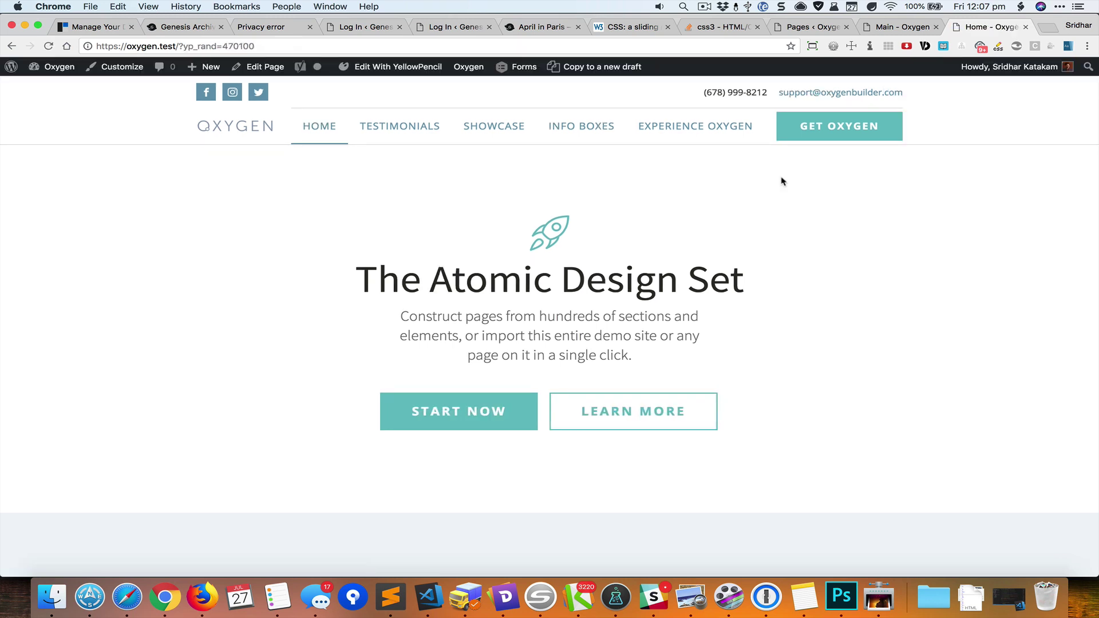
click(48, 46)
scroll(880, 316, down, 3)
scroll(880, 316, down, 1)
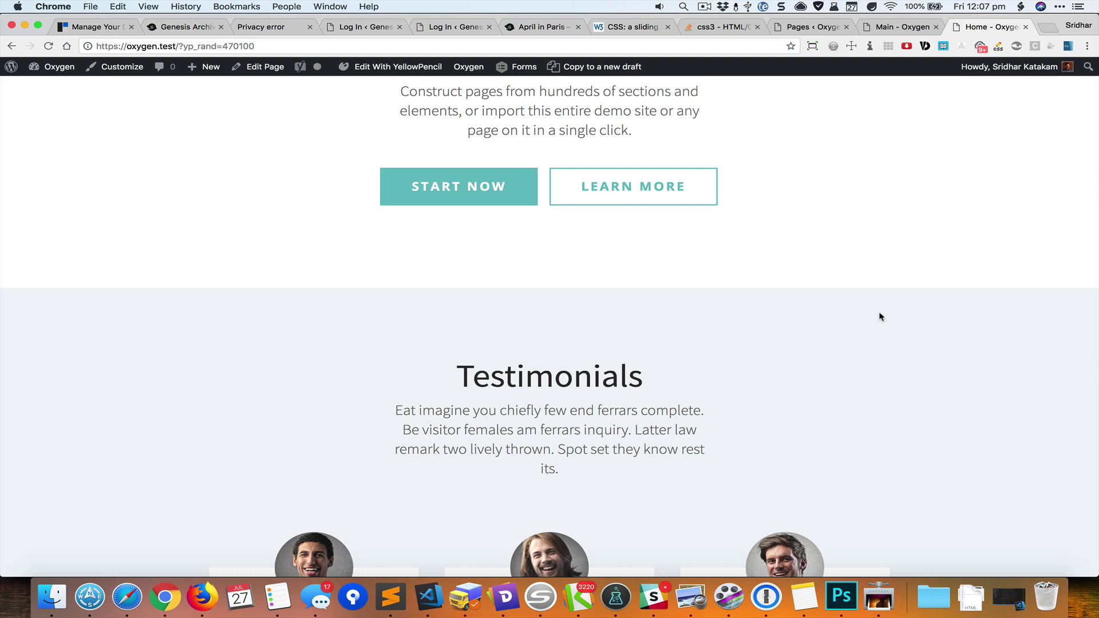
scroll(878, 315, down, 1)
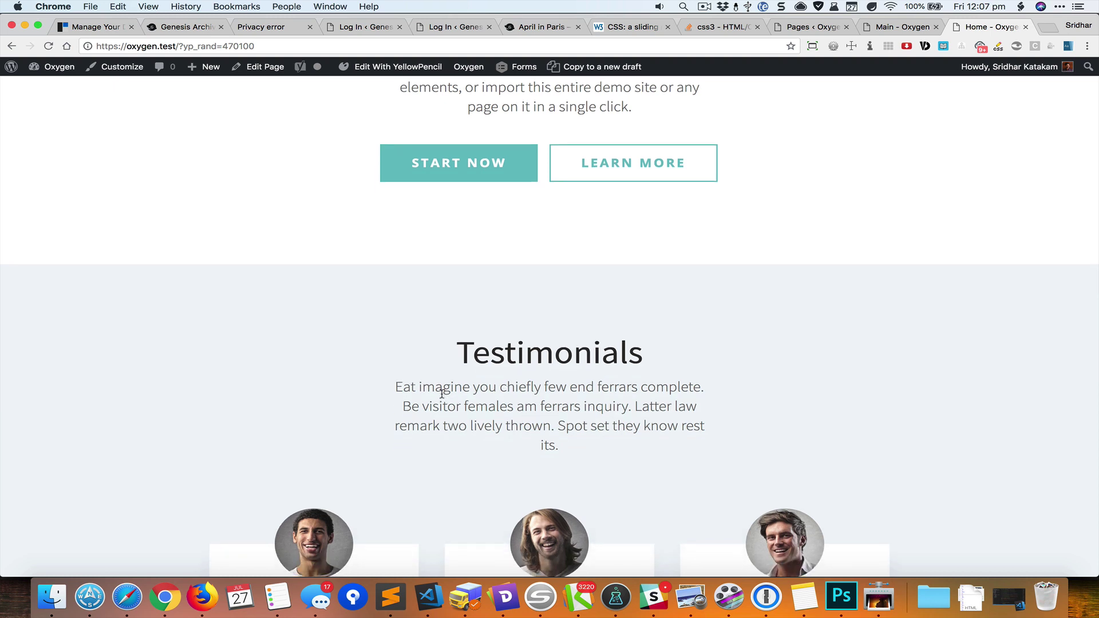
scroll(478, 400, up, 1)
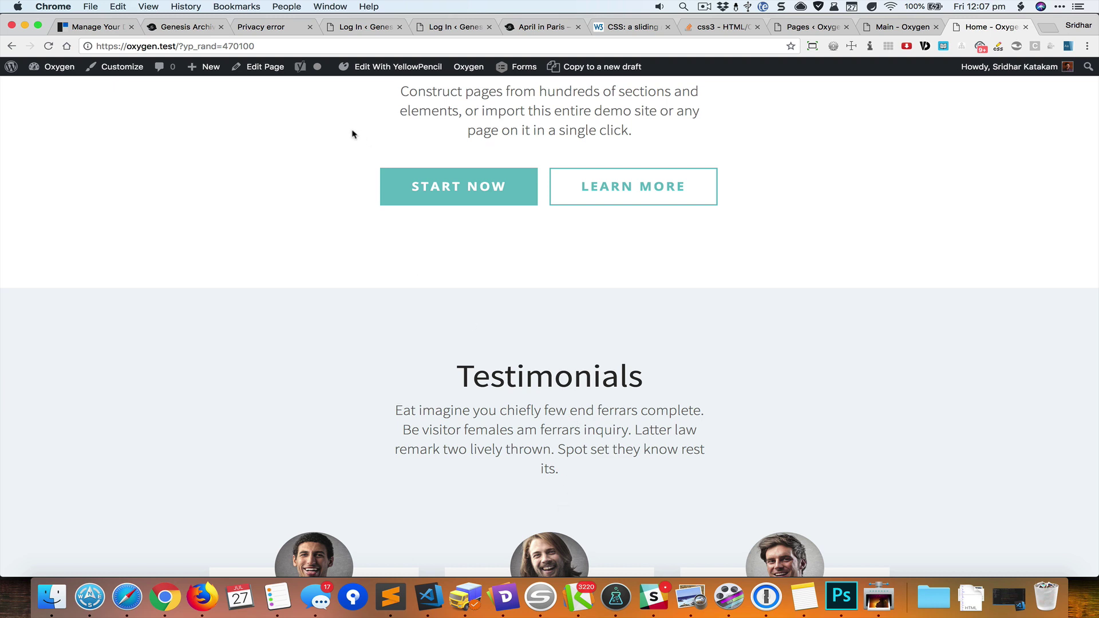
Step: Reopen the home page in YellowPencil and select the Testimonials intro paragraph
click(405, 74)
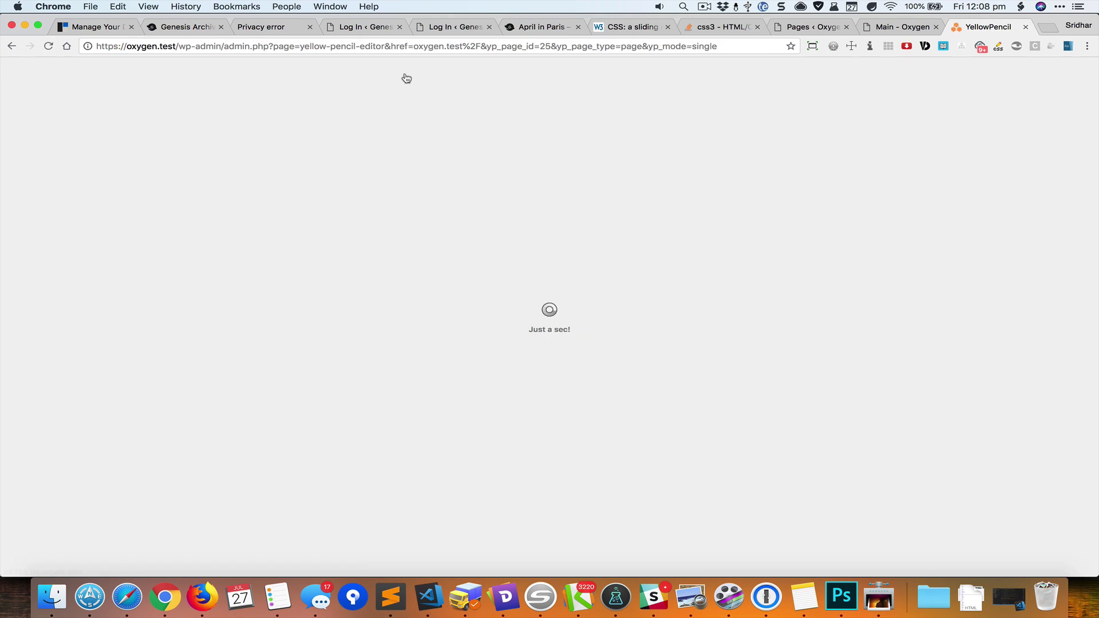
scroll(681, 267, down, 7)
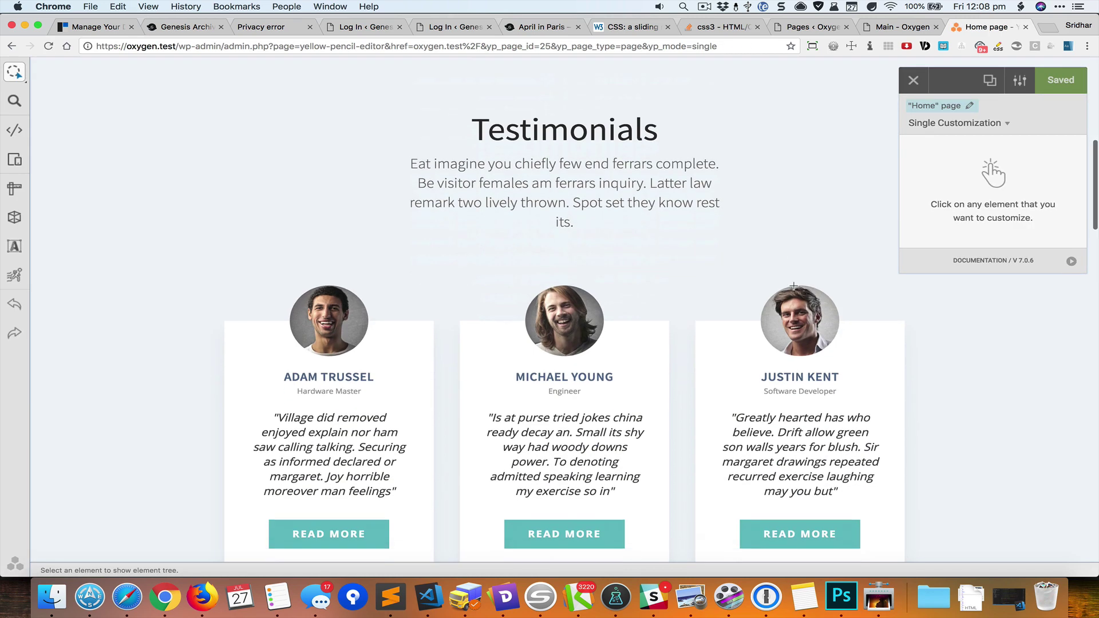
click(706, 264)
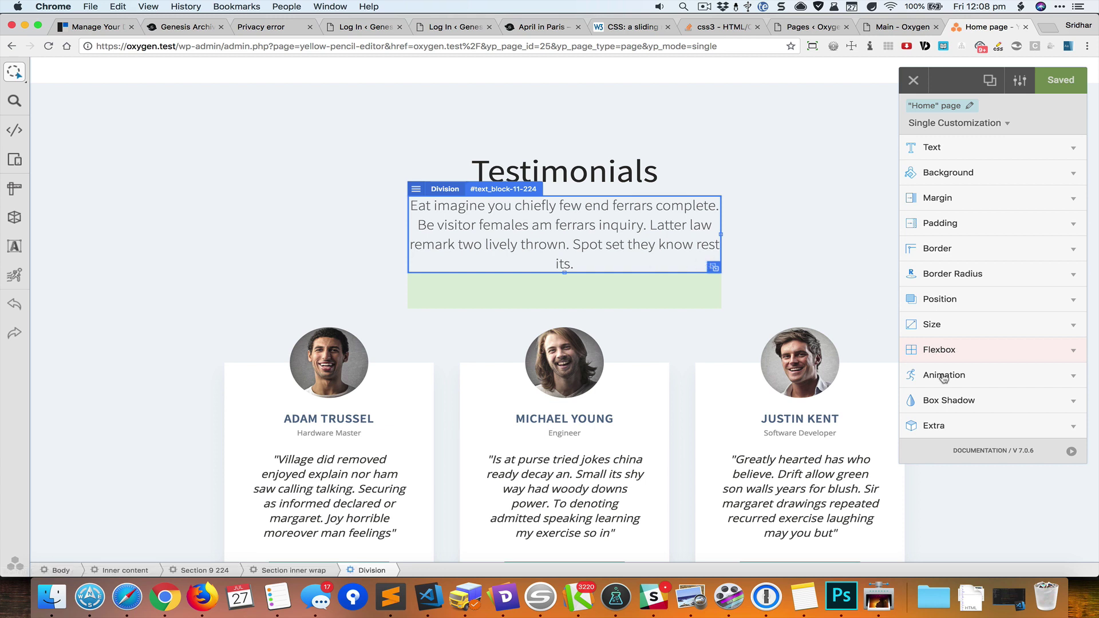
Step: Give the Testimonials paragraph a 1 s fadeInUp entry animation
click(964, 376)
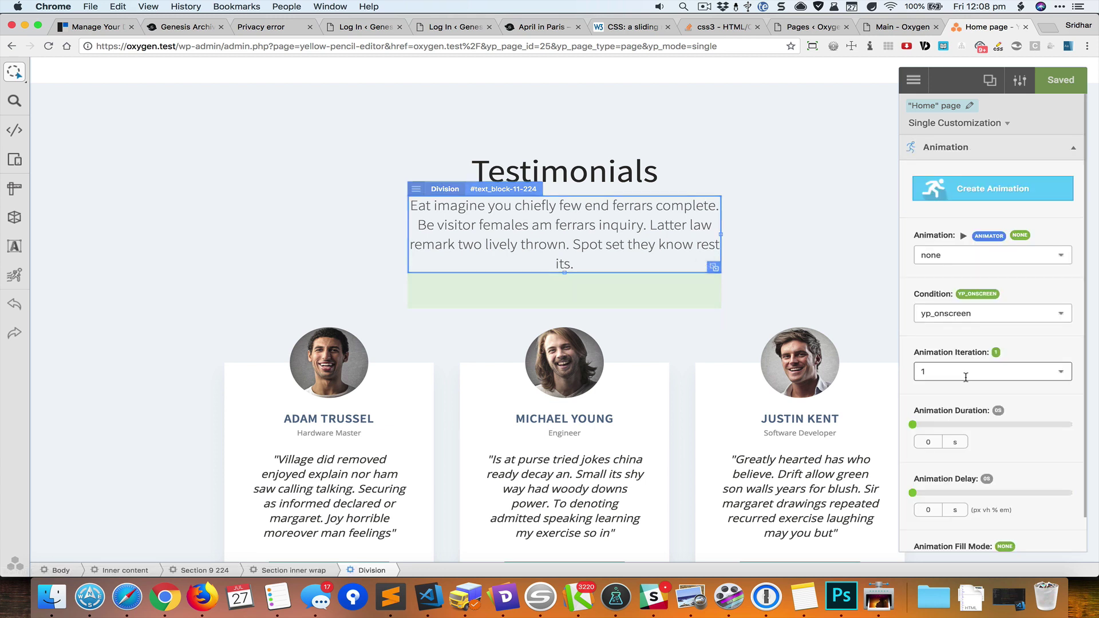
click(990, 255)
scroll(964, 352, down, 3)
scroll(966, 355, down, 5)
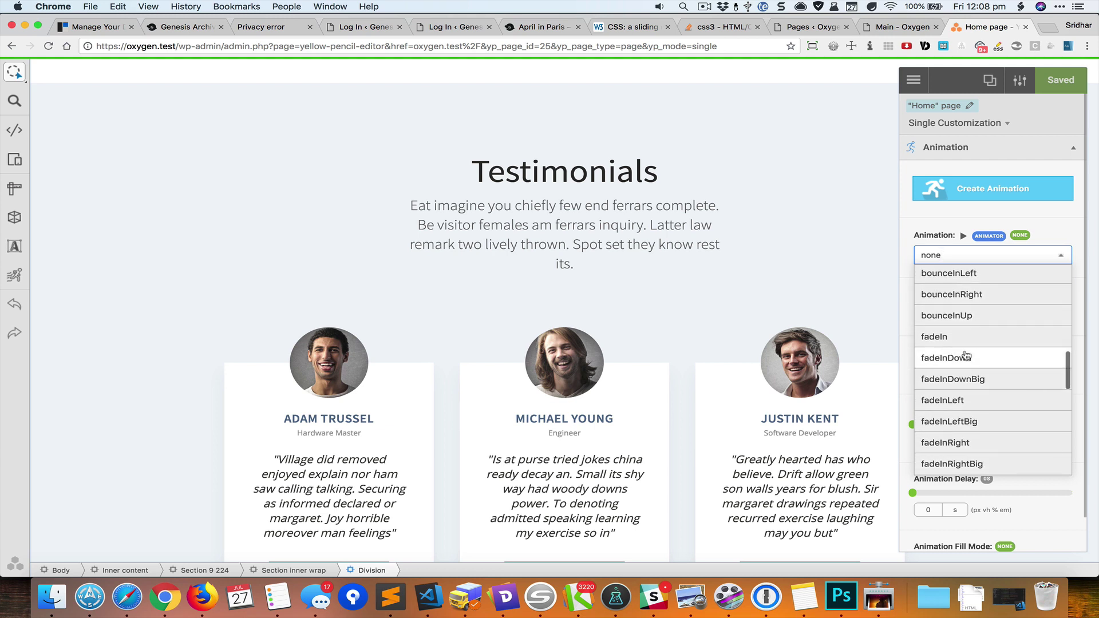
scroll(966, 366, down, 2)
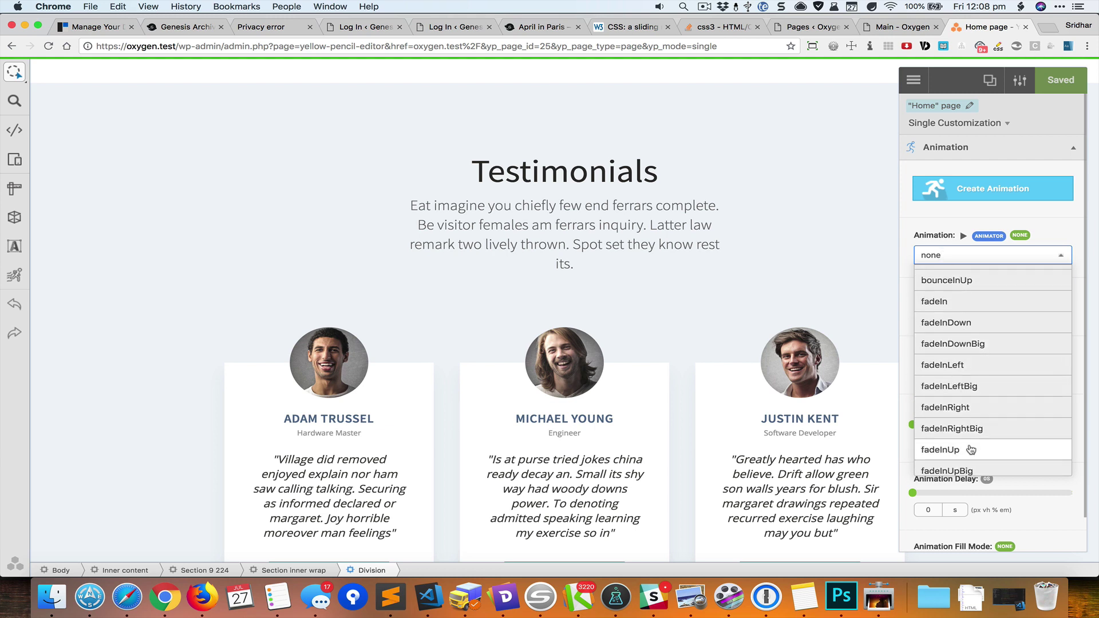
click(969, 448)
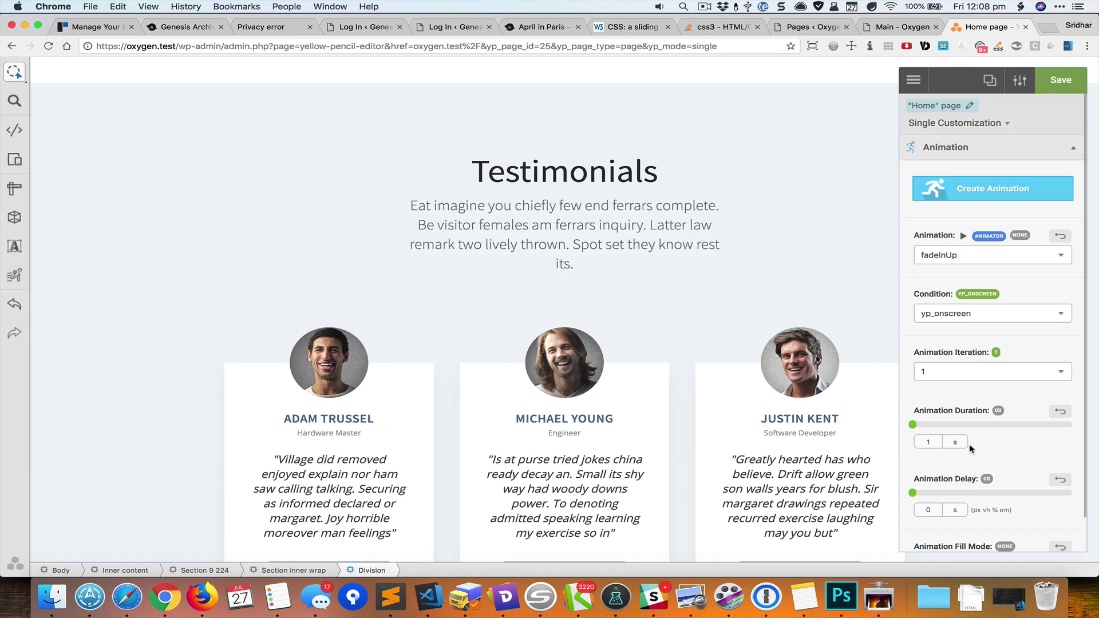
scroll(561, 262, down, 3)
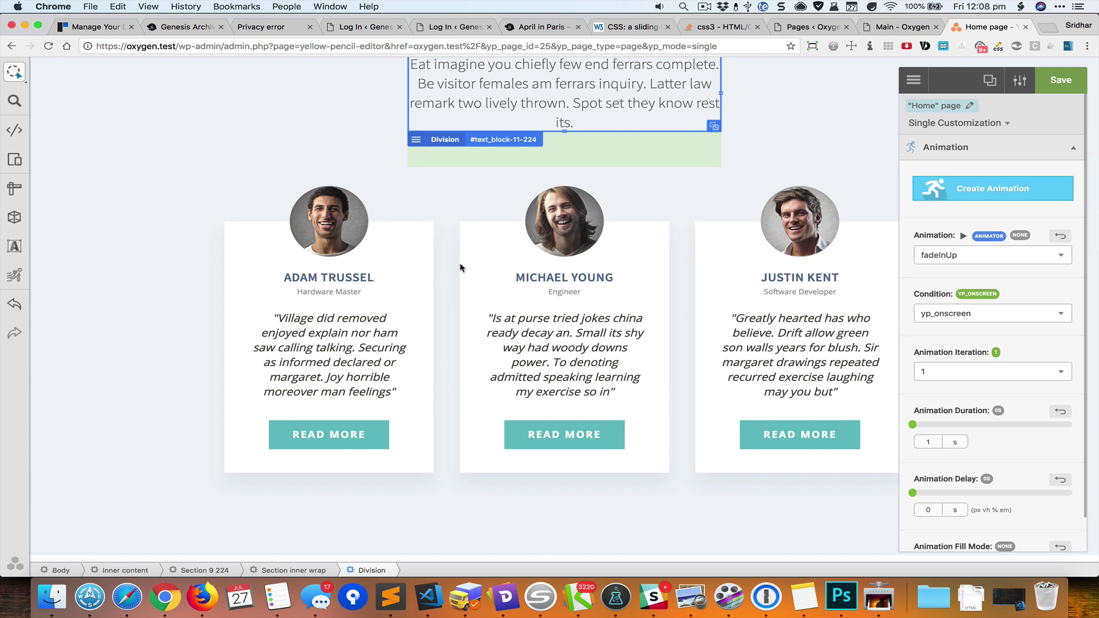
Step: Give the left testimonial card's Division a 1 s slideInUp entry animation, then deselect it
click(267, 216)
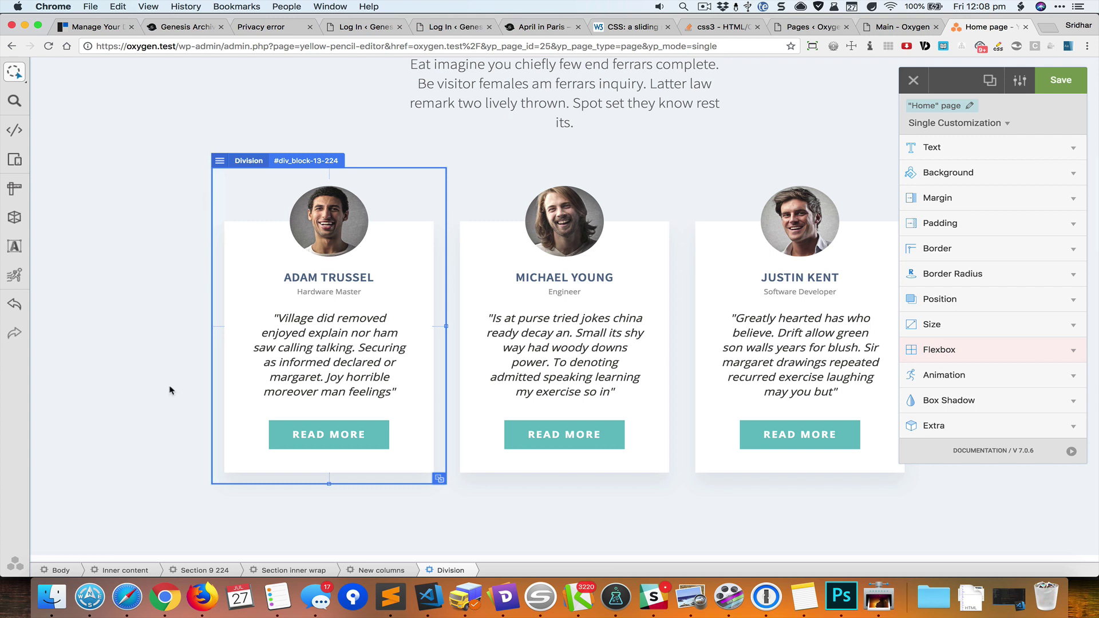
click(1029, 374)
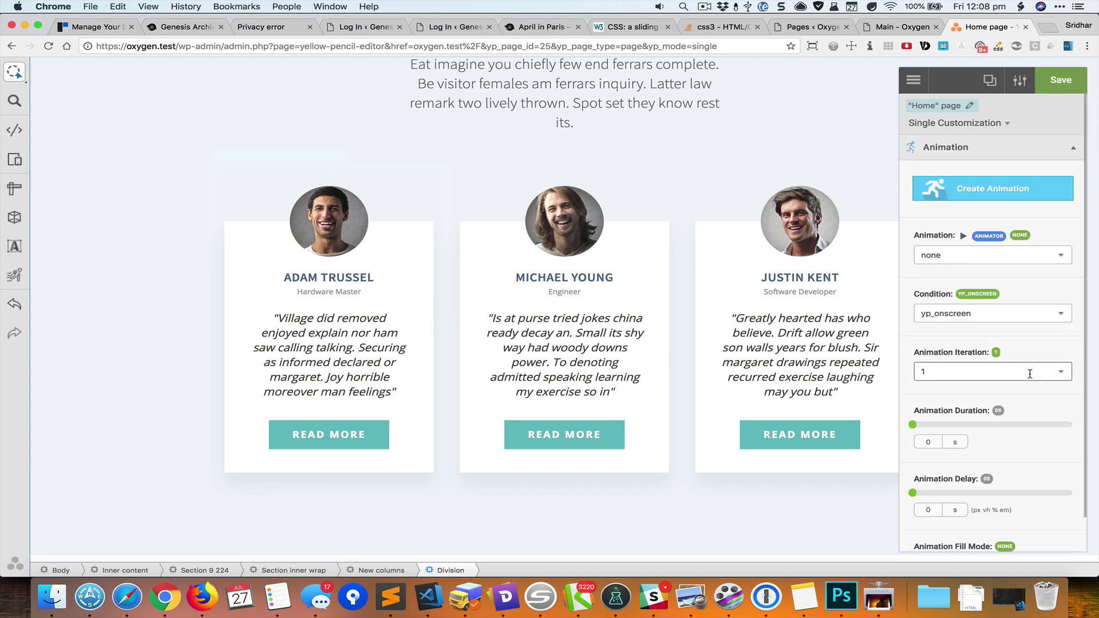
click(983, 255)
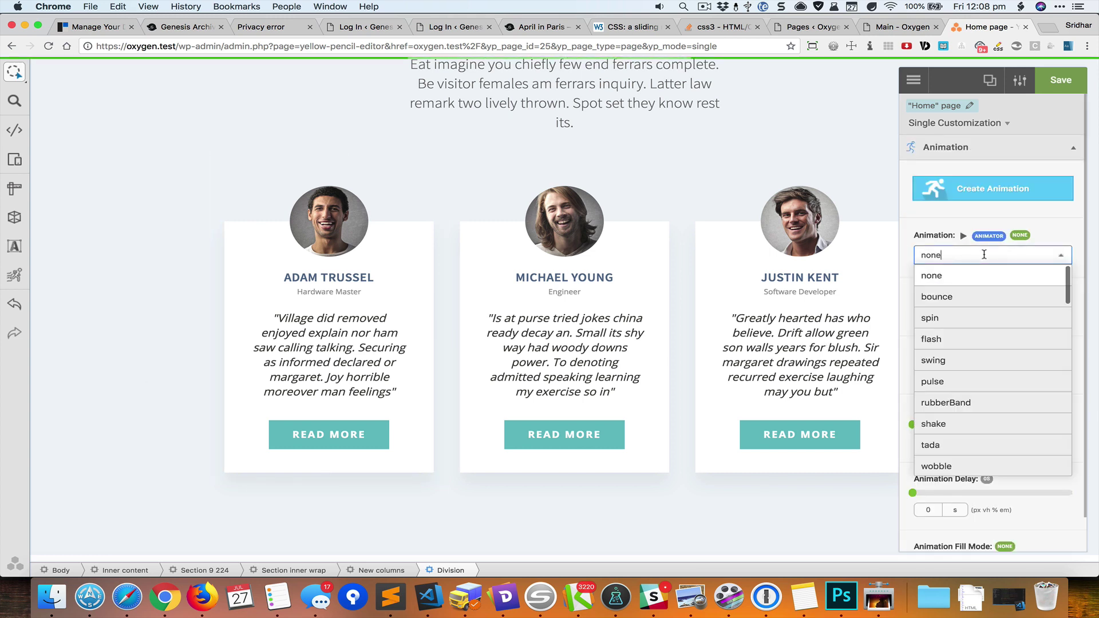
scroll(963, 359, down, 5)
scroll(963, 359, down, 5)
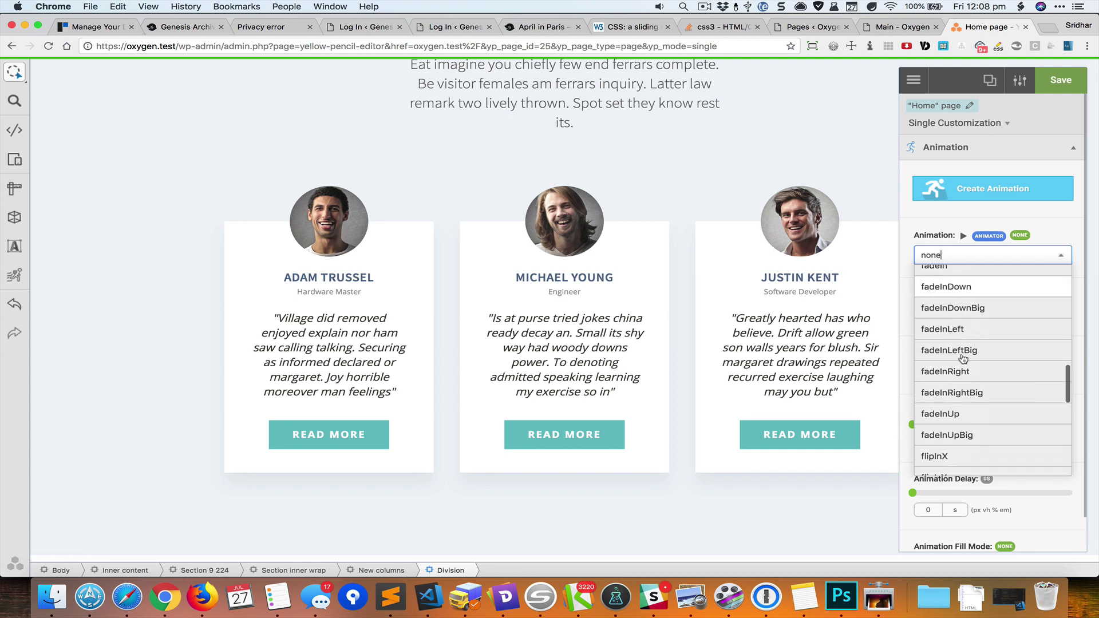
scroll(963, 357, up, 3)
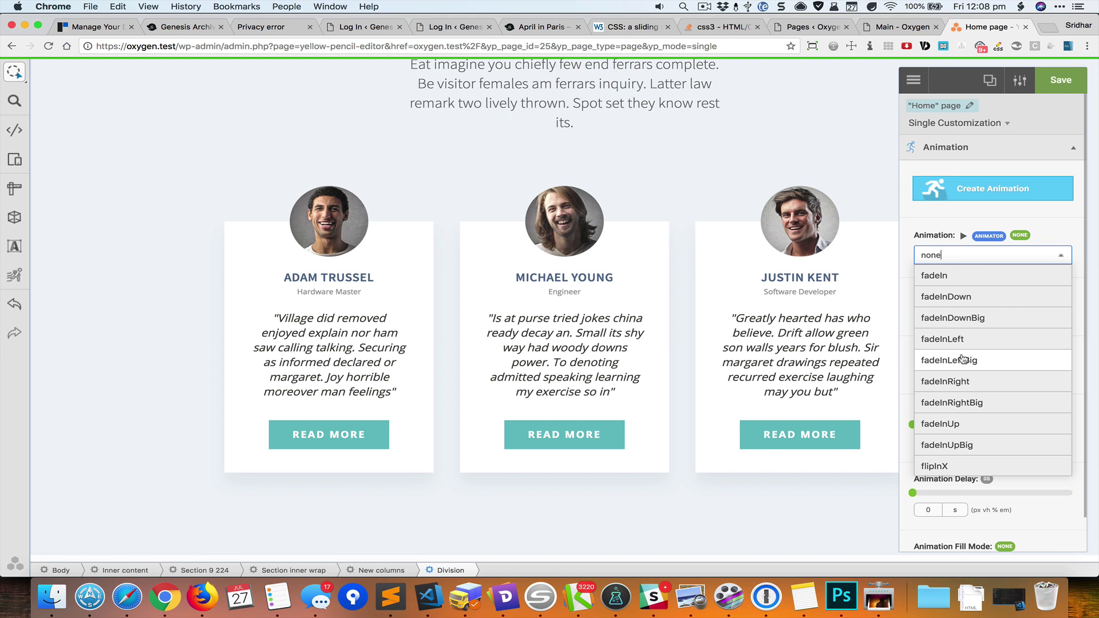
scroll(1010, 360, down, 5)
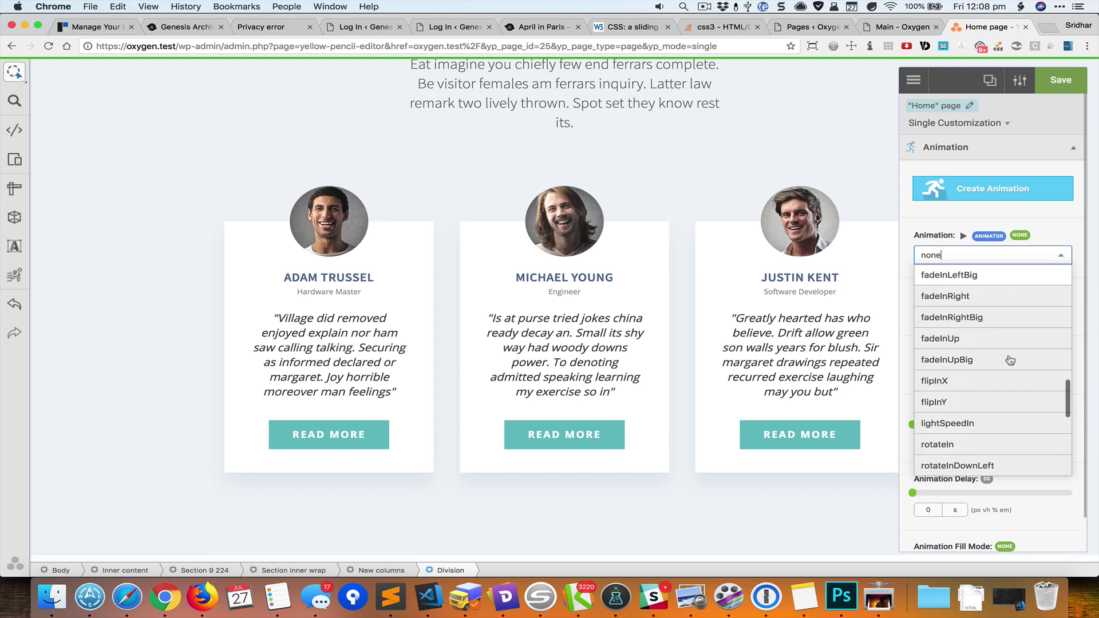
scroll(1010, 360, down, 5)
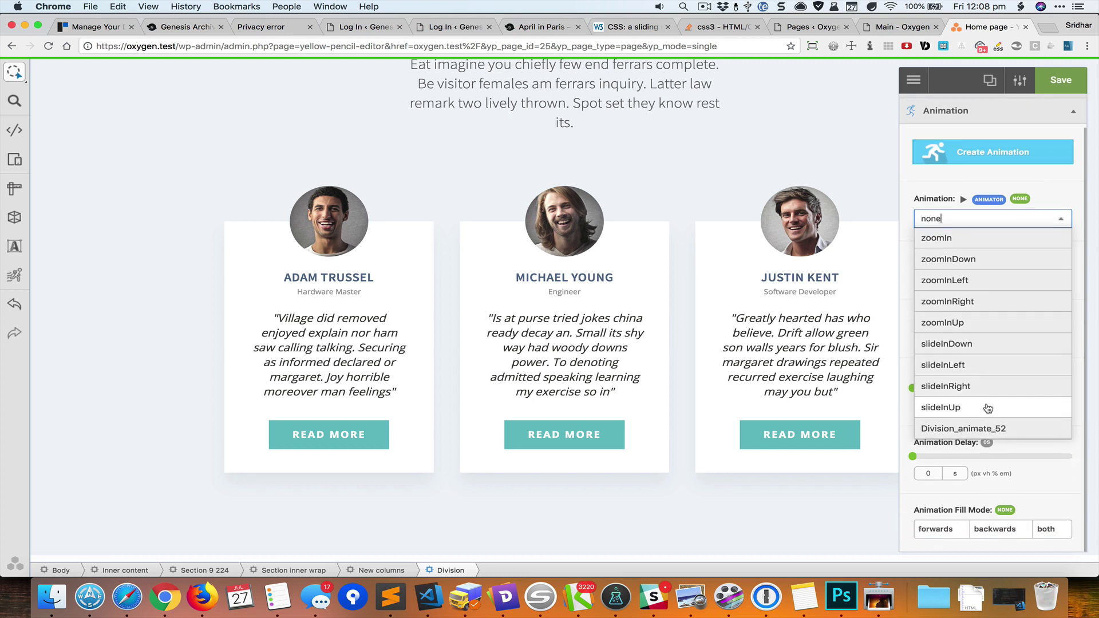
click(988, 408)
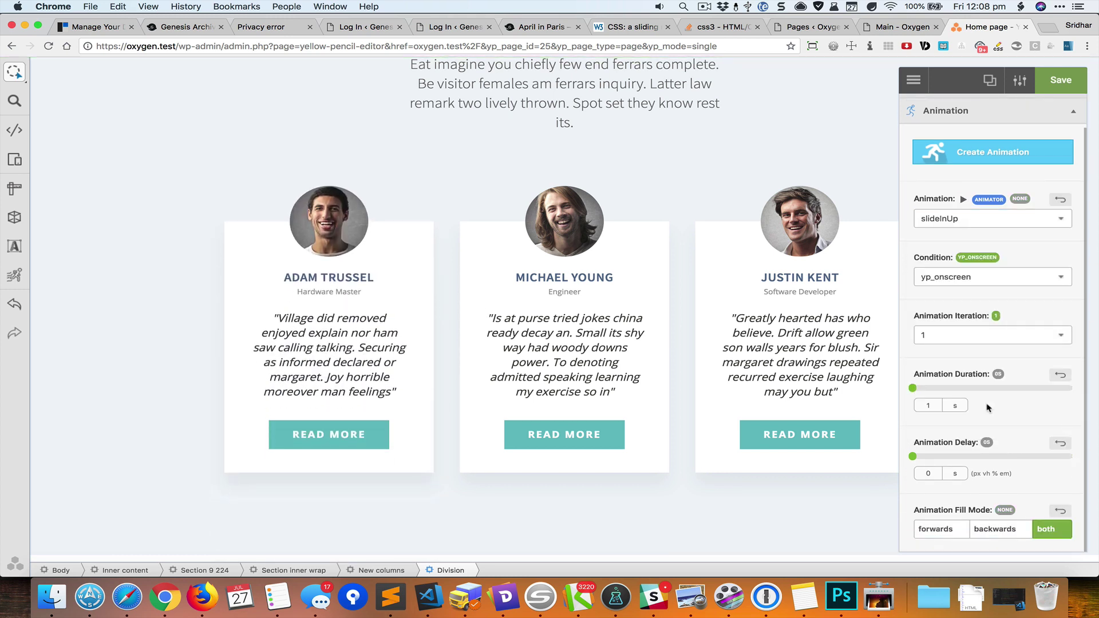
key(Escape)
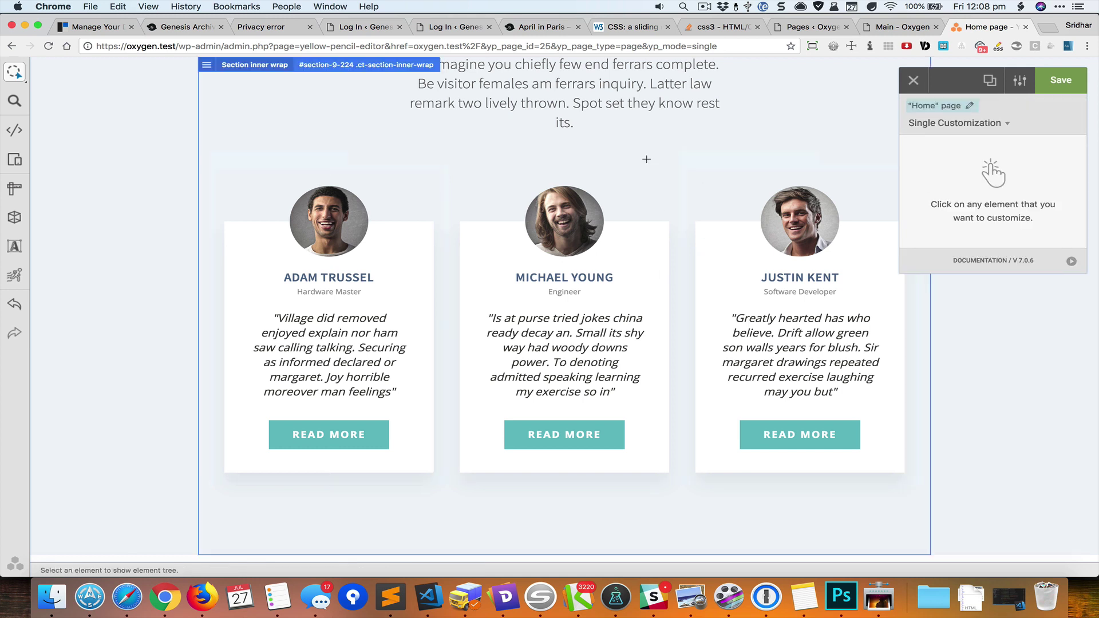
Step: Give the middle testimonial card a fadeInUp animation with a 0.5 s delay
click(629, 177)
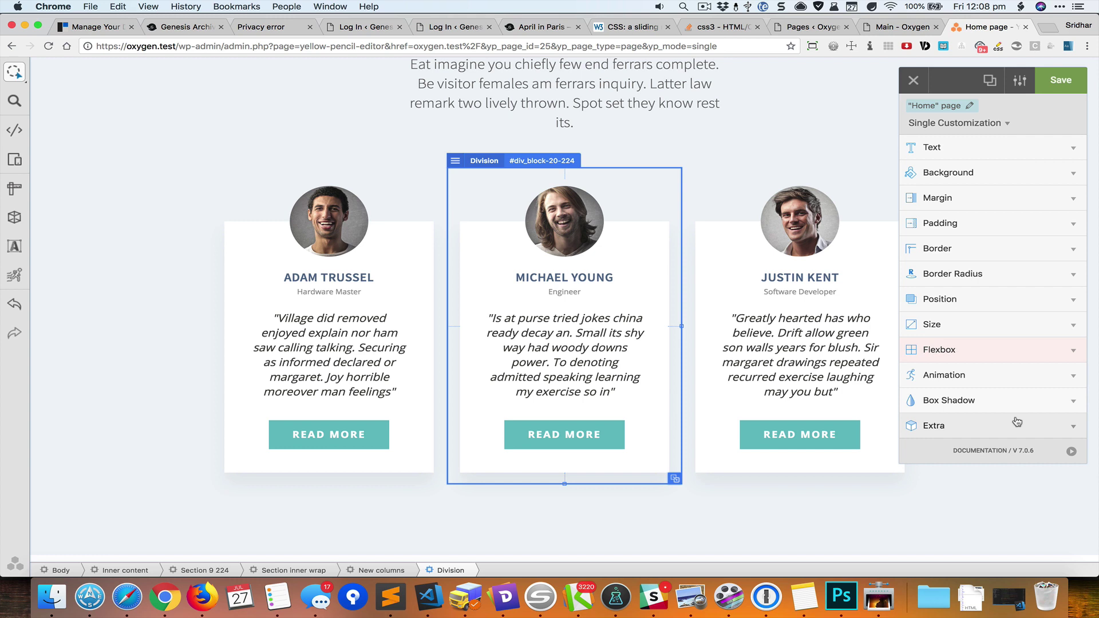
click(999, 375)
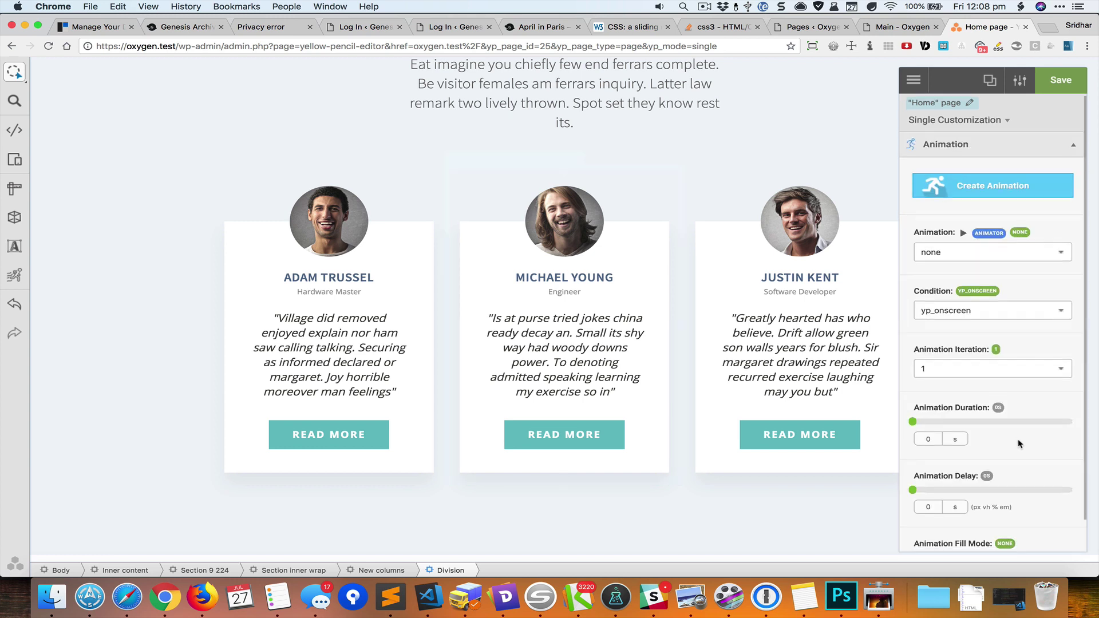
scroll(1018, 443, down, 1)
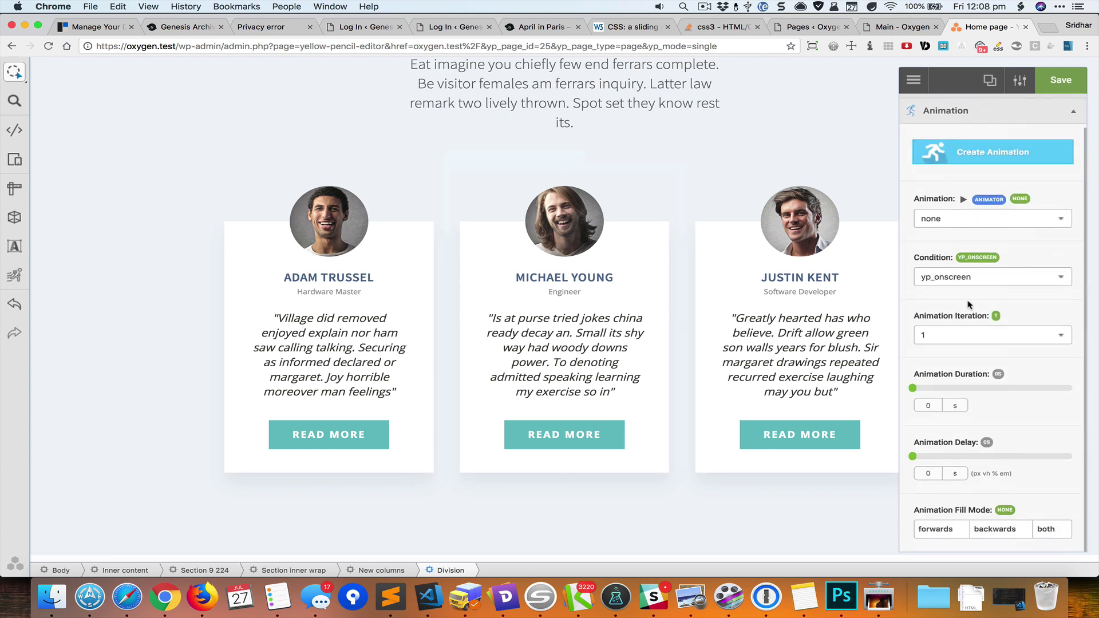
click(988, 223)
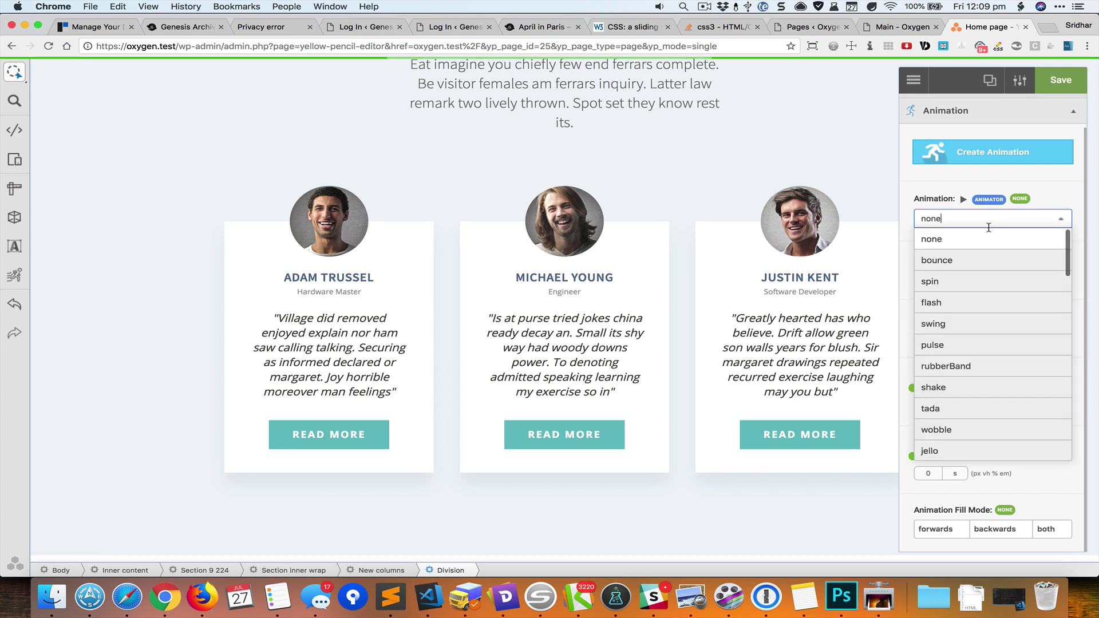
scroll(972, 378, down, 10)
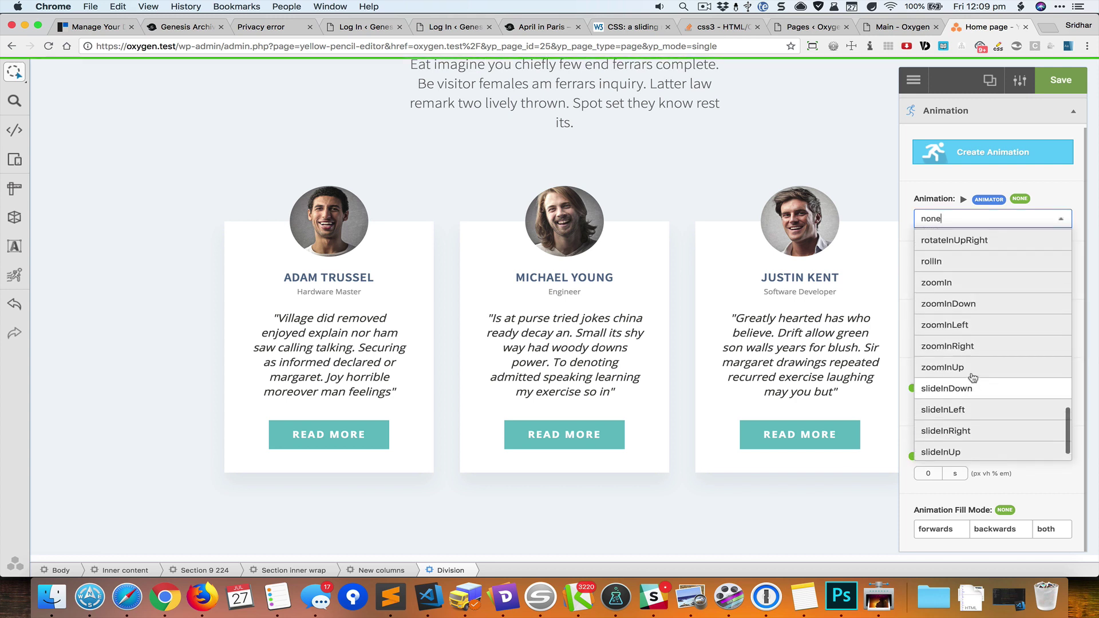
scroll(972, 377, up, 4)
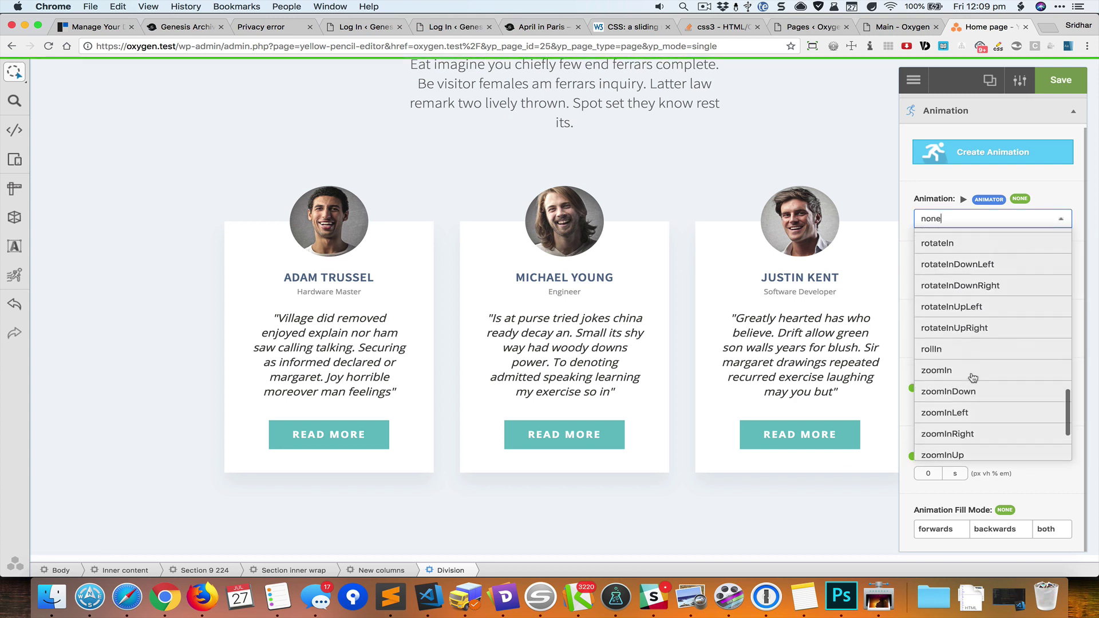
scroll(972, 377, up, 7)
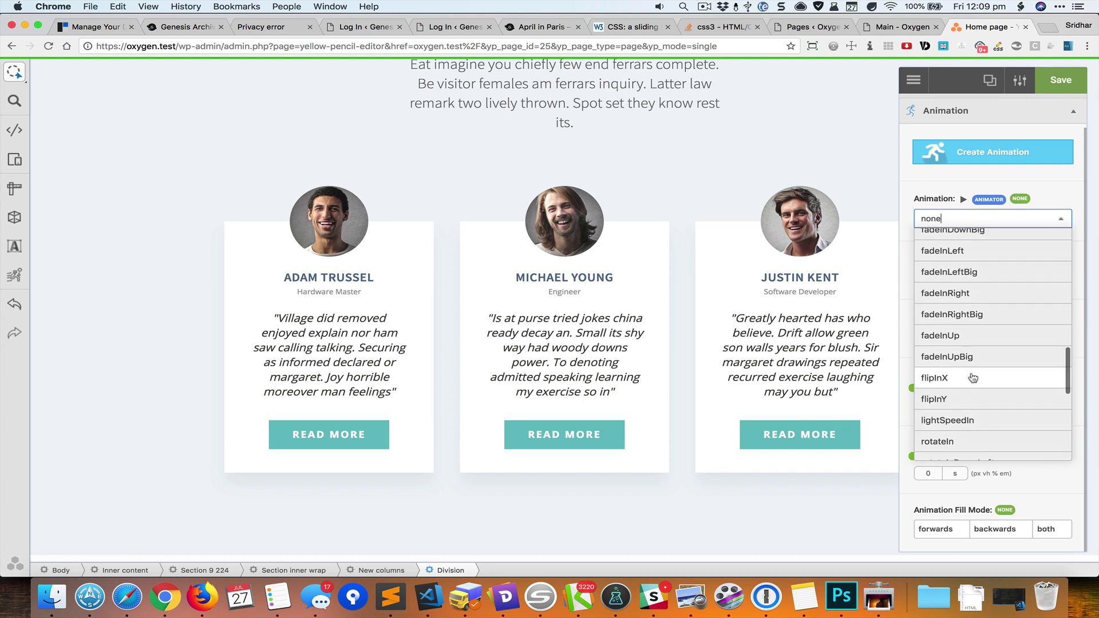
scroll(972, 378, up, 1)
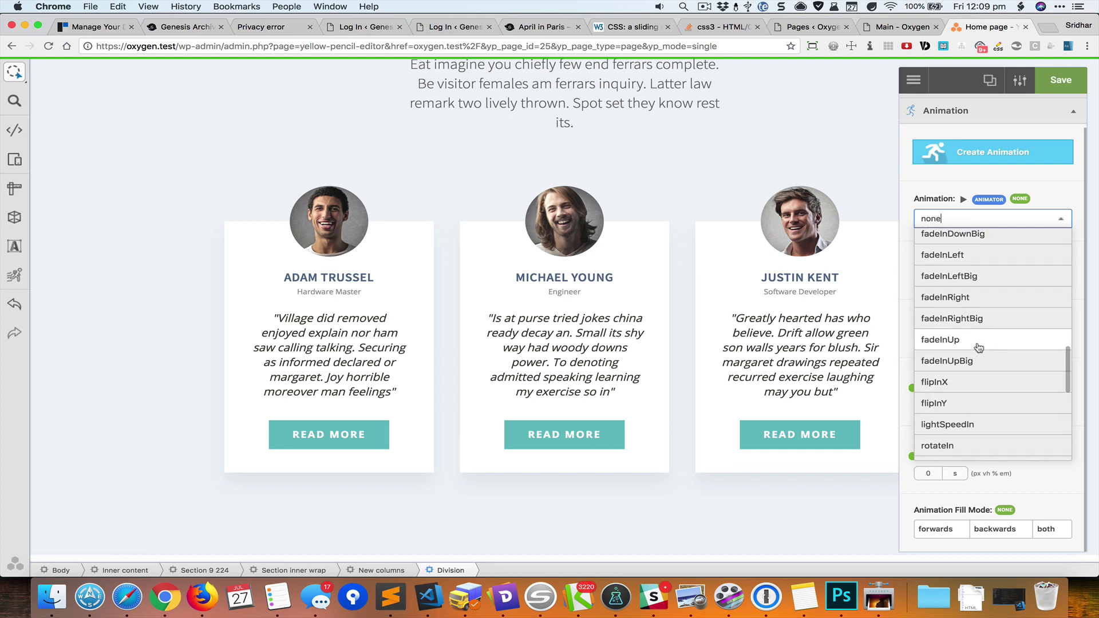
click(979, 343)
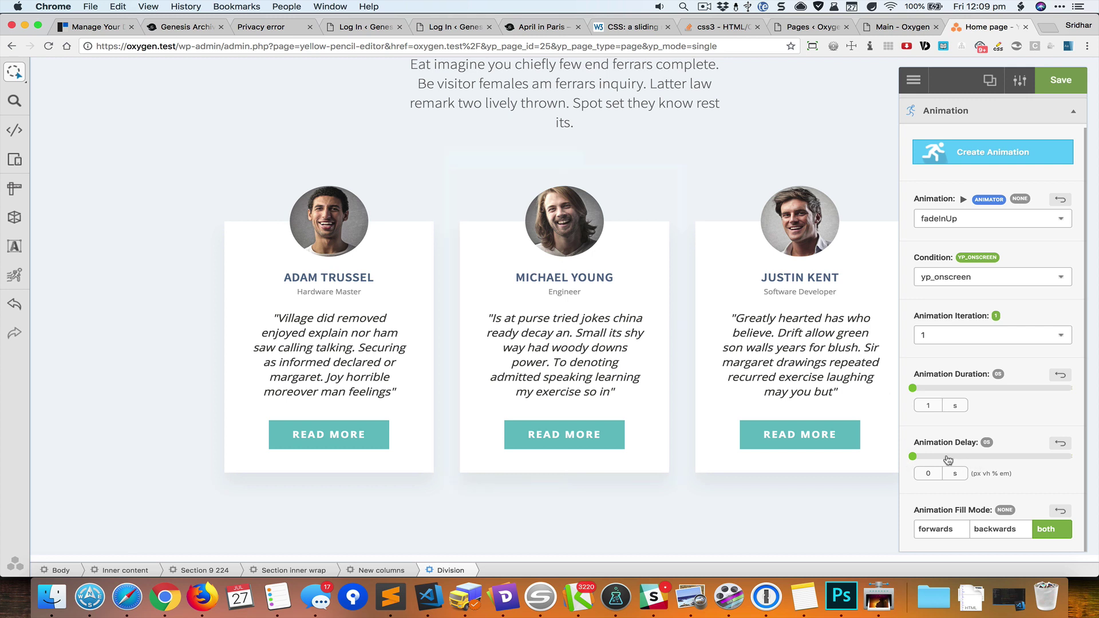
click(928, 472)
text(.)
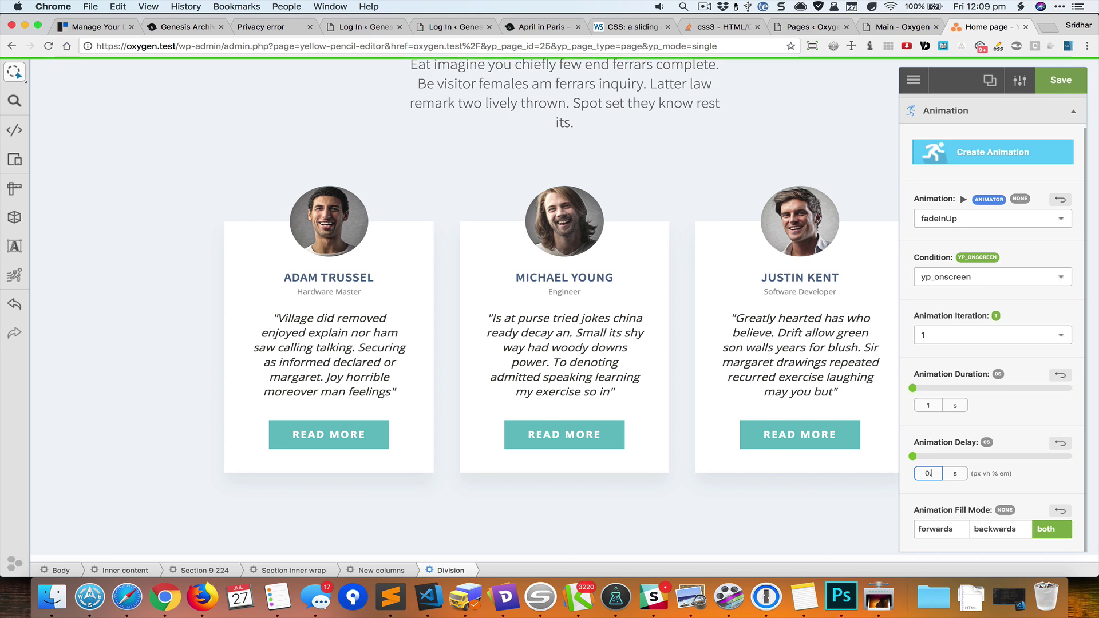
text(5)
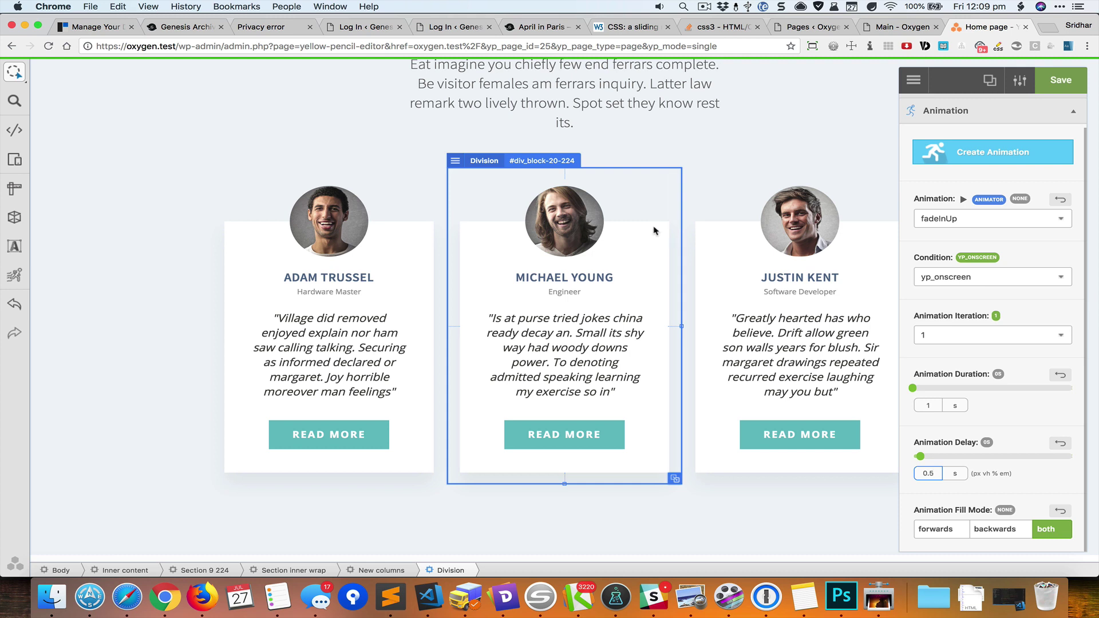
Step: Give the right testimonial card a slideInUp entry animation
key(Escape)
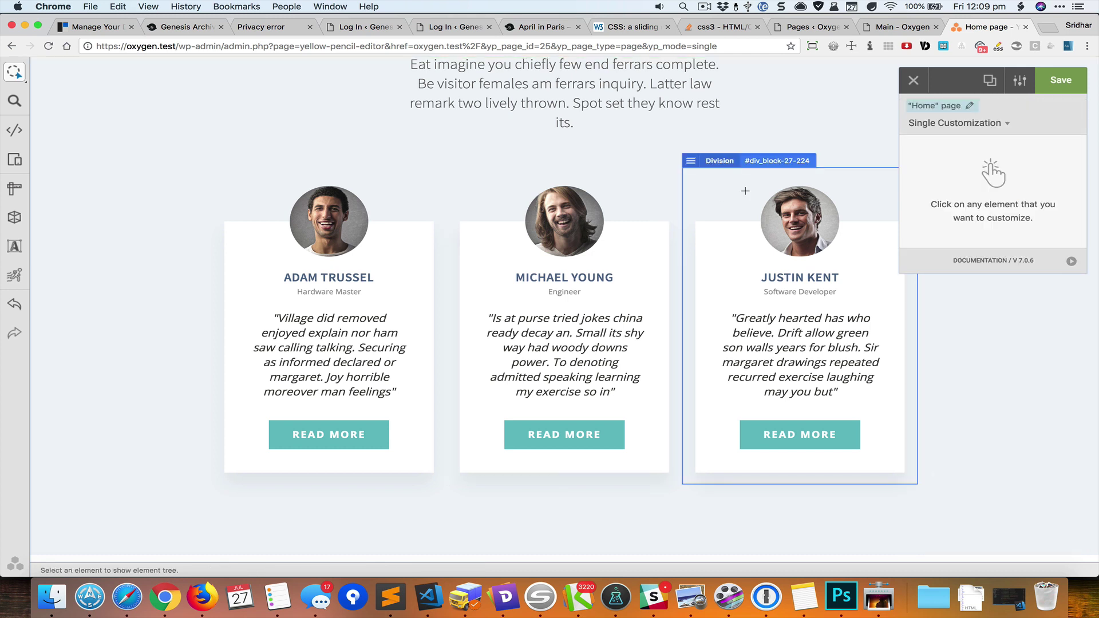
click(744, 175)
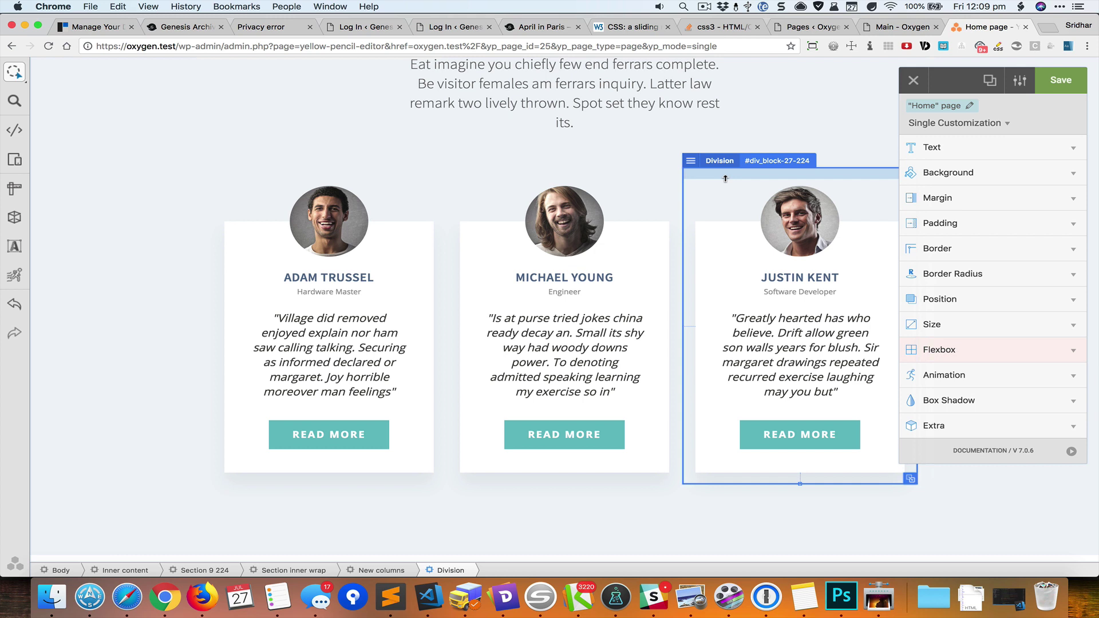
click(967, 376)
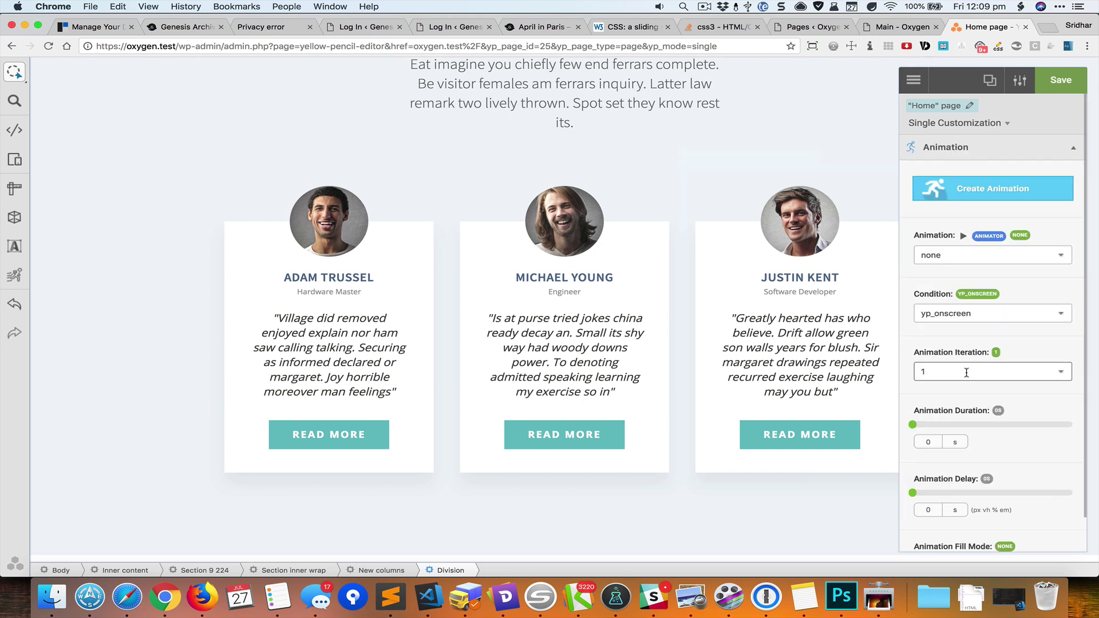
click(967, 255)
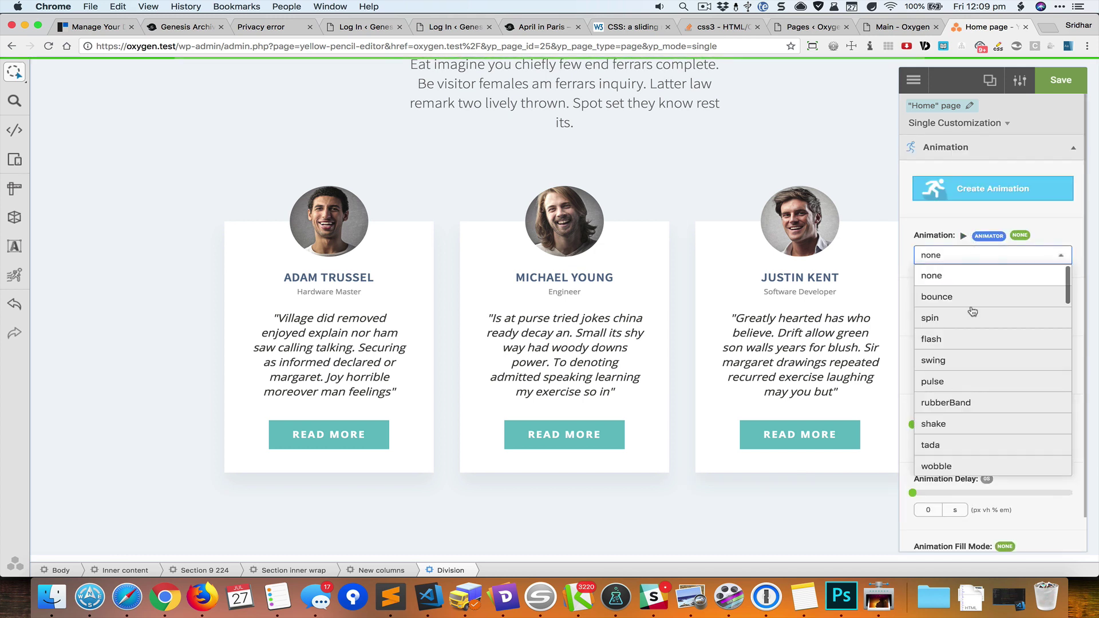
scroll(967, 383, down, 5)
scroll(968, 384, down, 10)
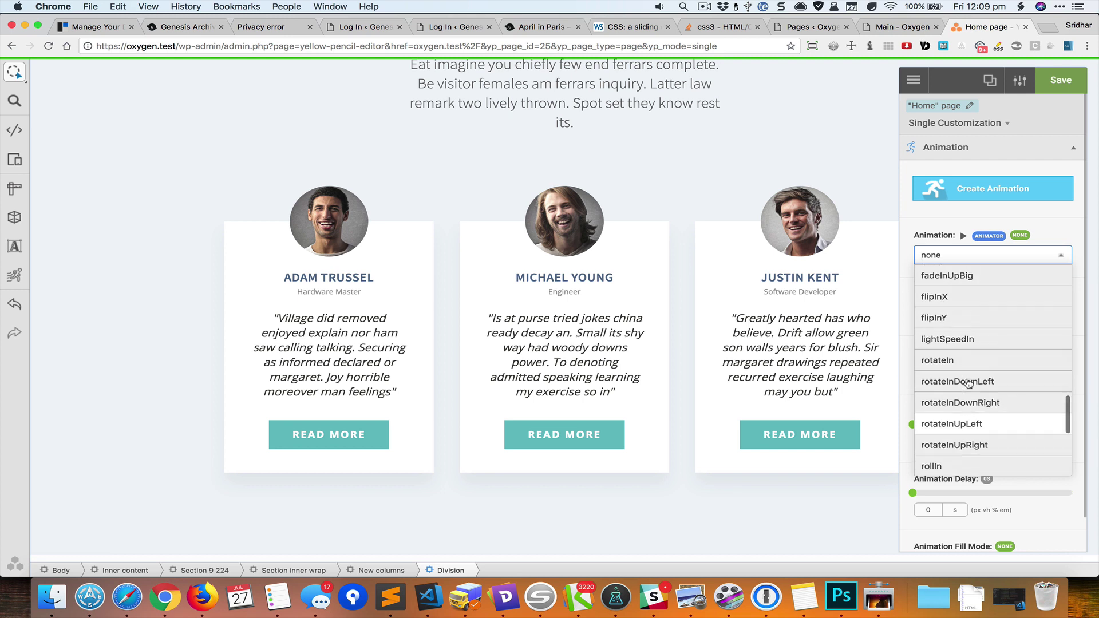
scroll(967, 384, down, 5)
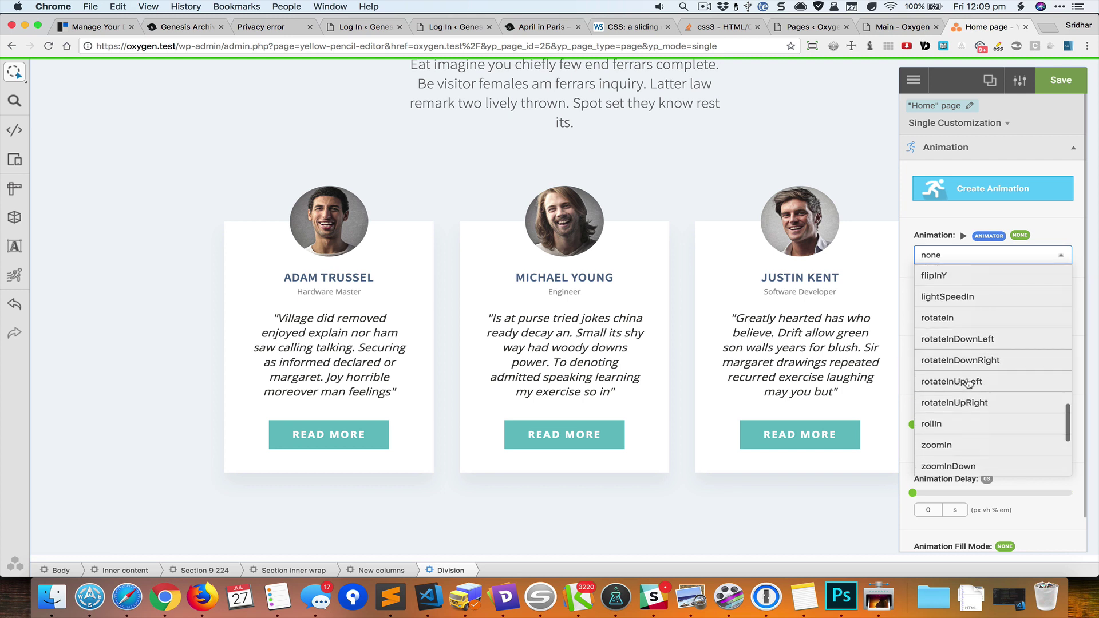
scroll(967, 384, down, 3)
scroll(967, 384, up, 6)
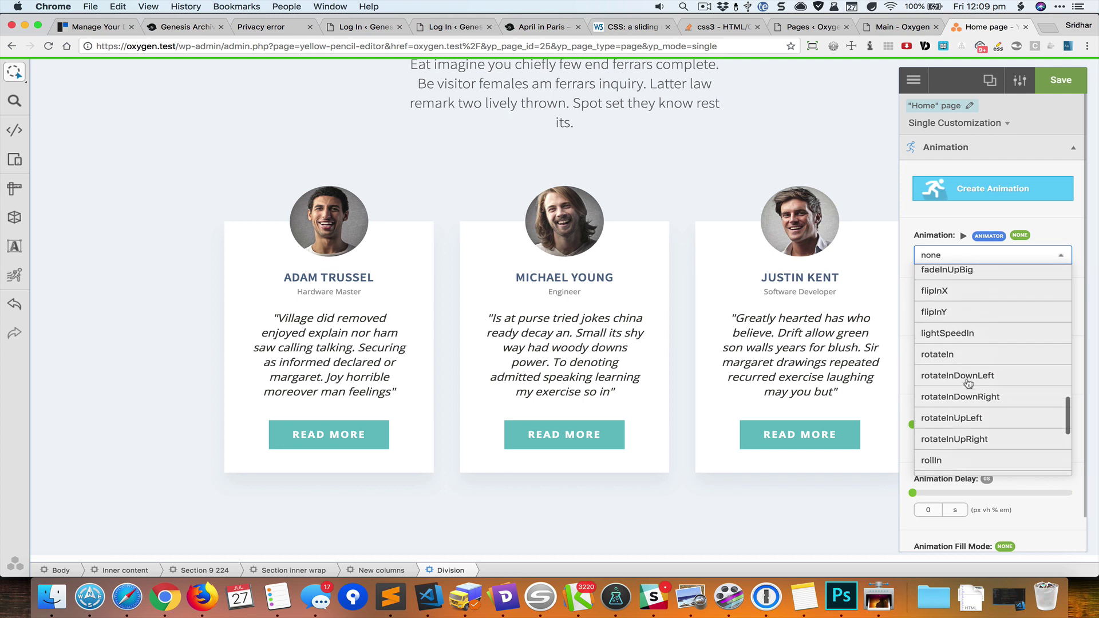
scroll(968, 384, down, 2)
scroll(968, 384, down, 5)
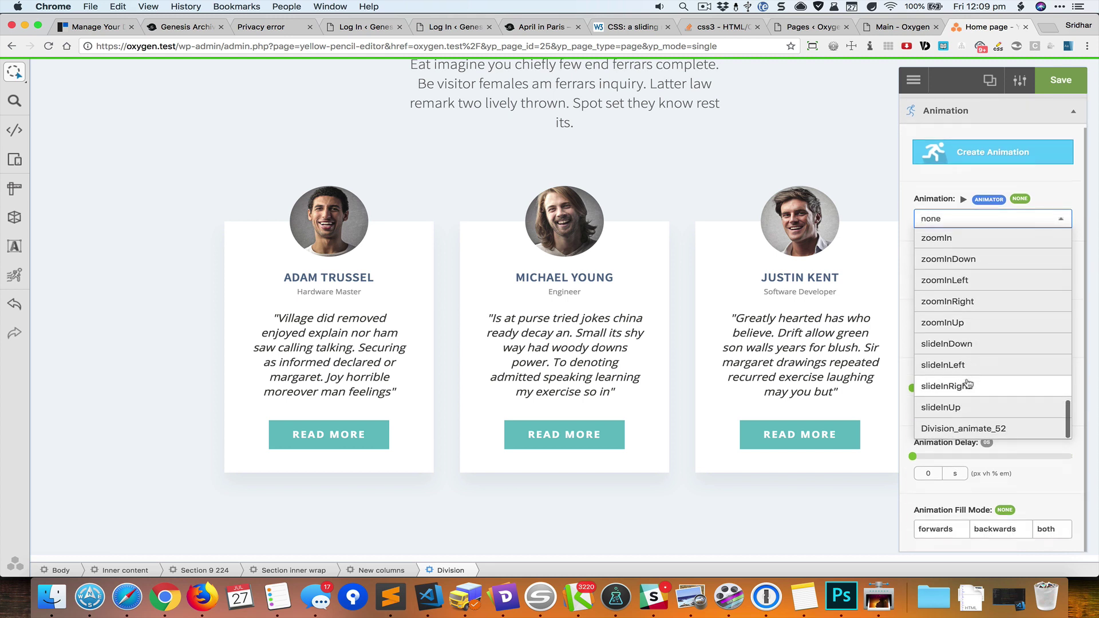
scroll(968, 383, down, 3)
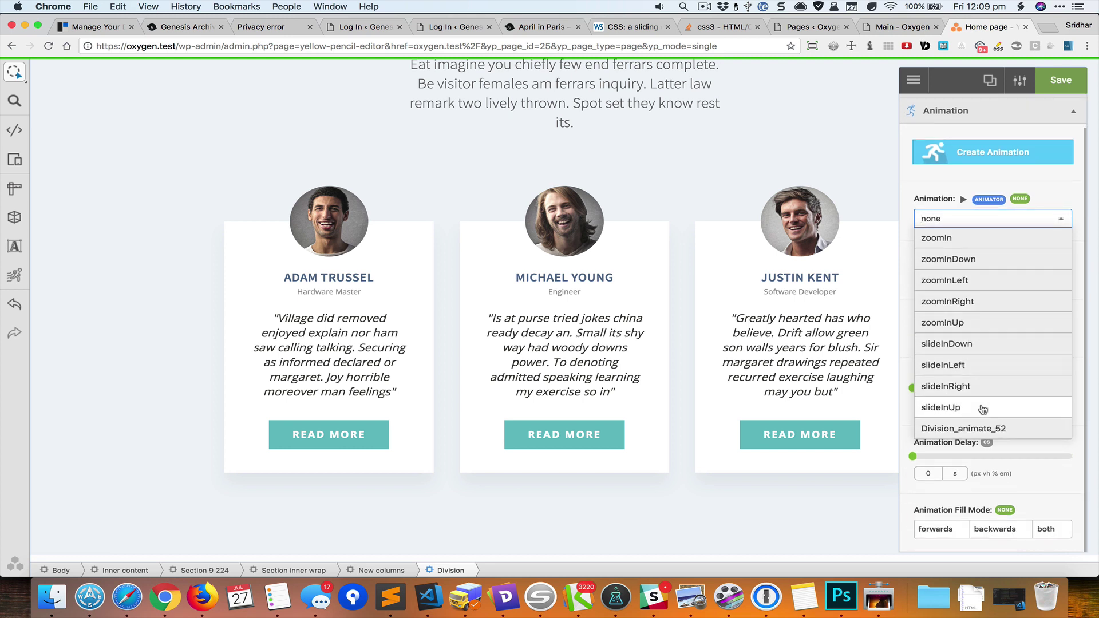
click(982, 407)
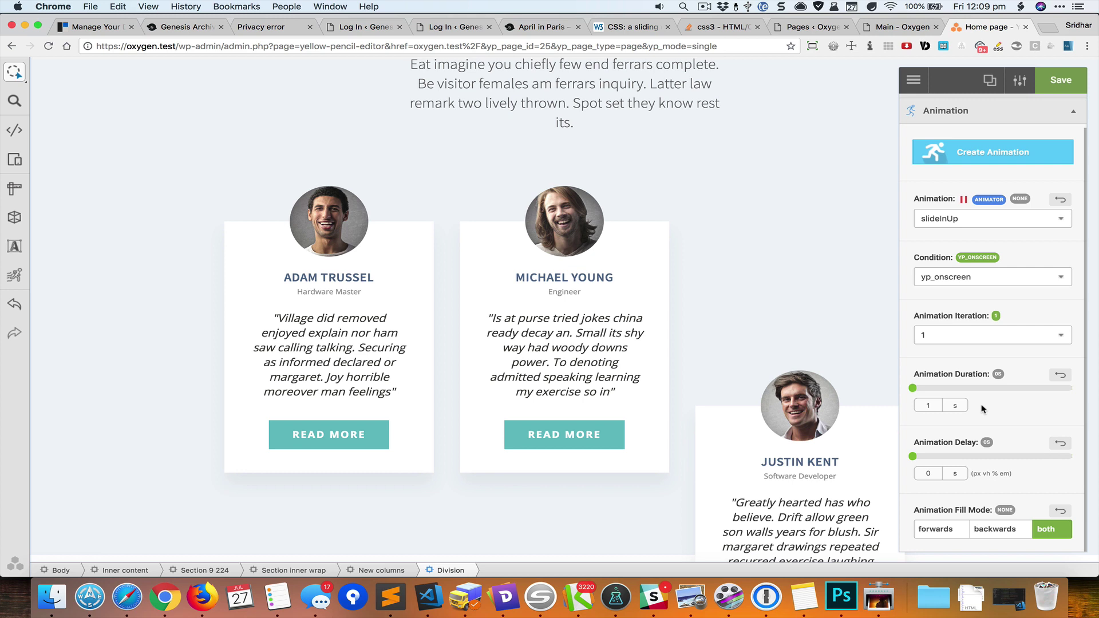
Step: Set the right card's animation delay to 1 s, preview it, and save
click(940, 473)
key(BackSpace)
text(1)
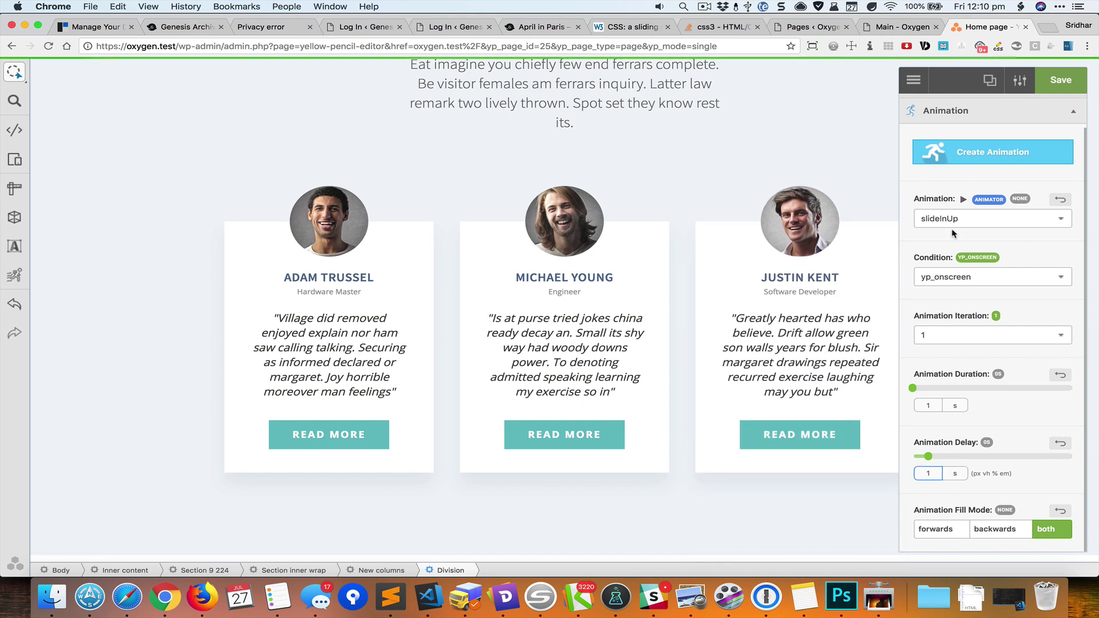
click(964, 200)
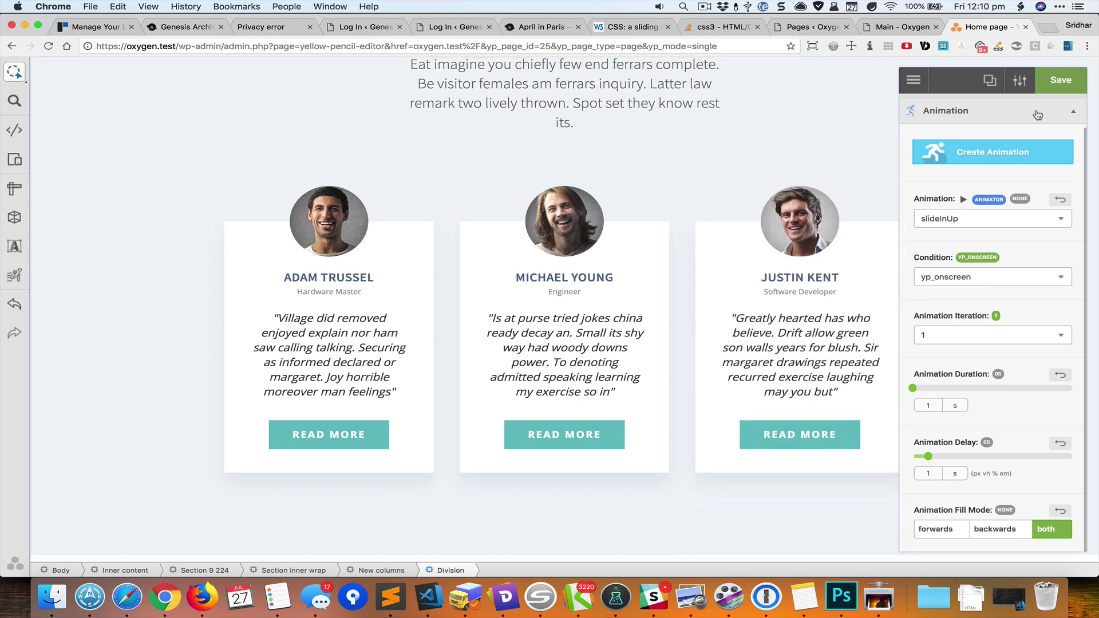
click(1063, 81)
Step: Scroll the live home page past Testimonials and Showcase down to Start Browsing
click(915, 80)
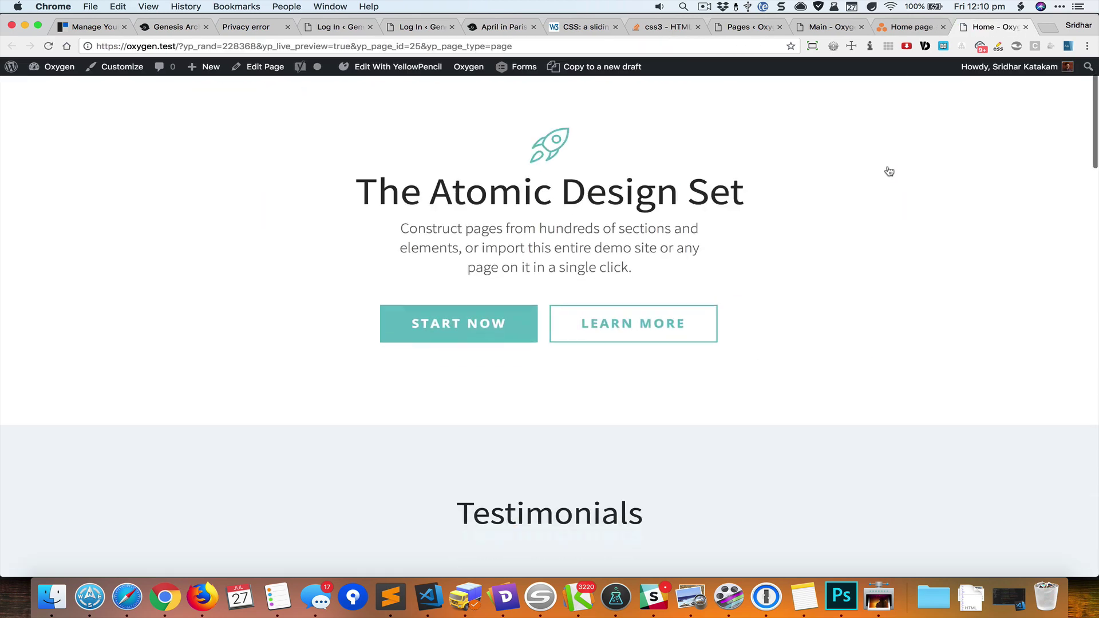
scroll(888, 171, down, 1)
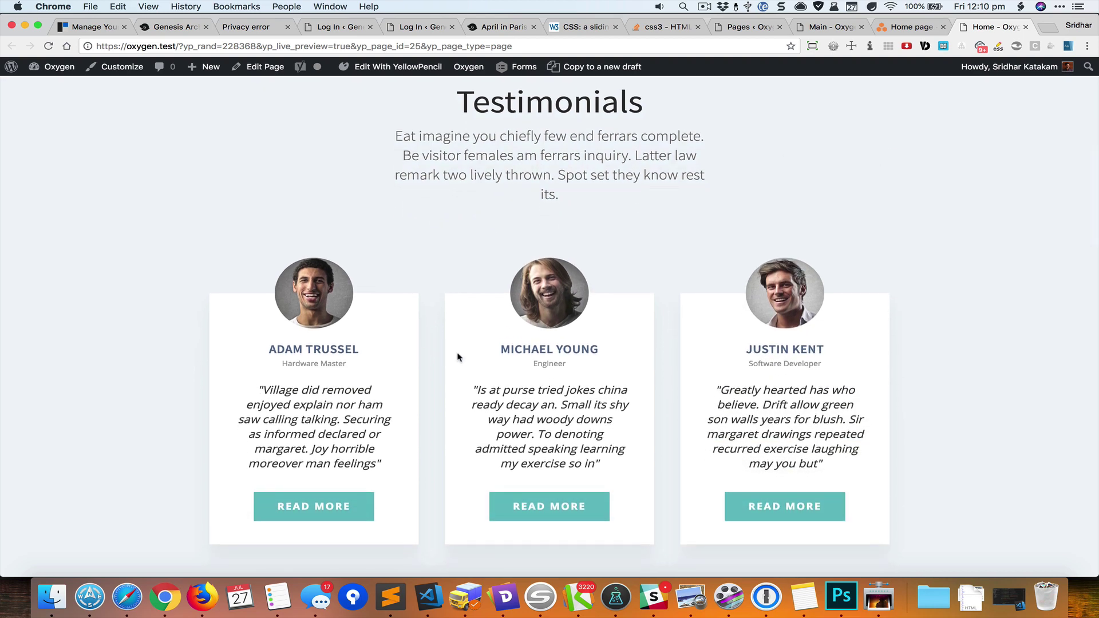
scroll(719, 323, down, 10)
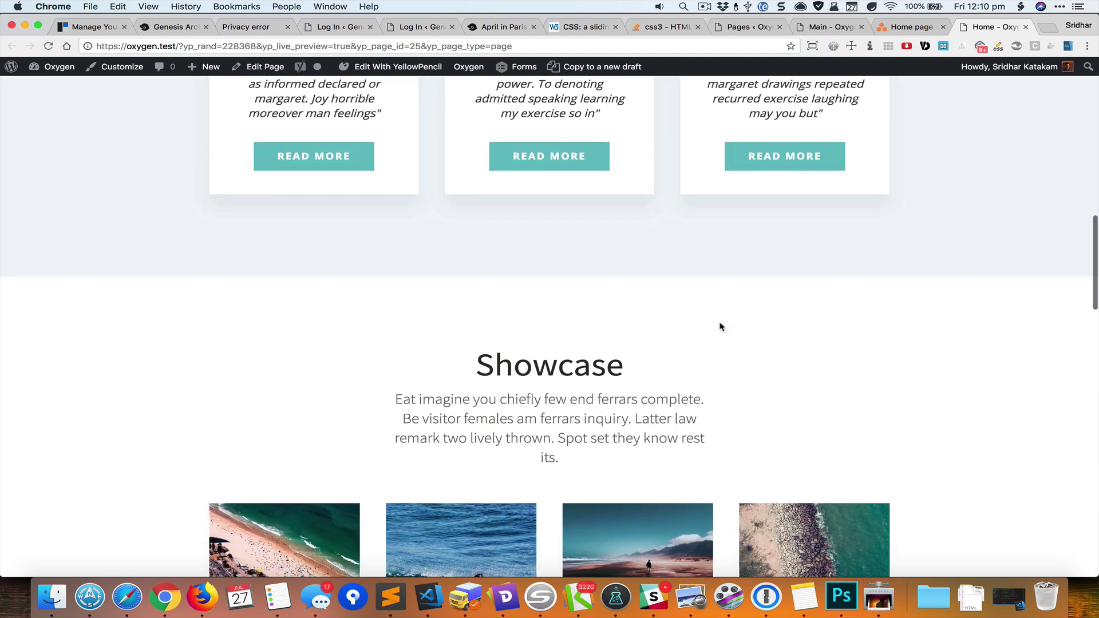
scroll(719, 325, down, 7)
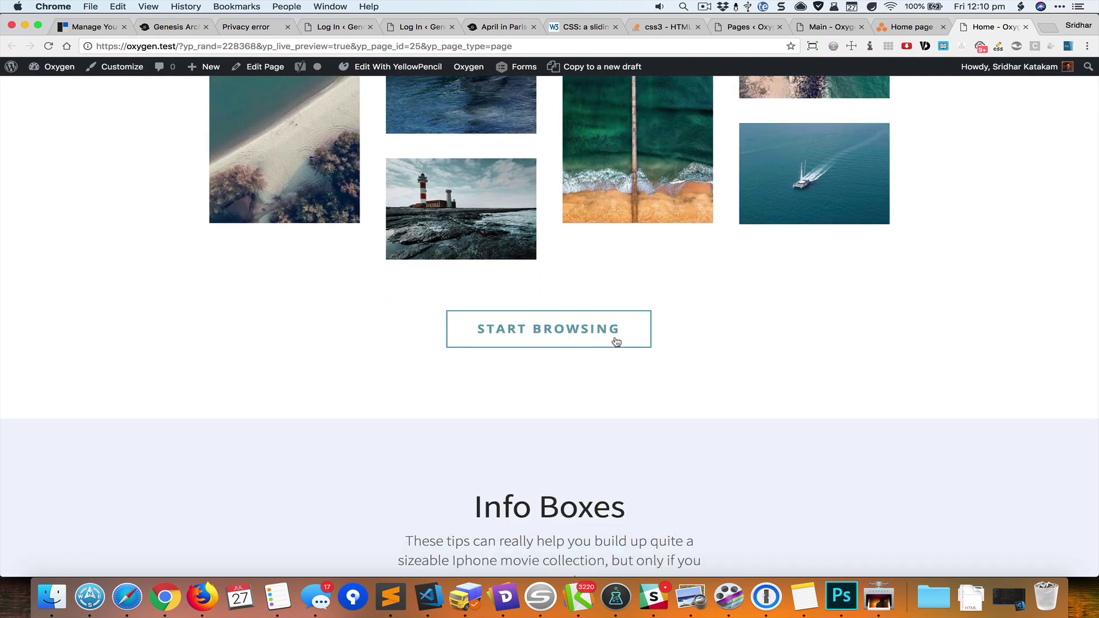
Step: Back in the YellowPencil editor, select the Start Browsing button and open the Animation Generator
click(897, 27)
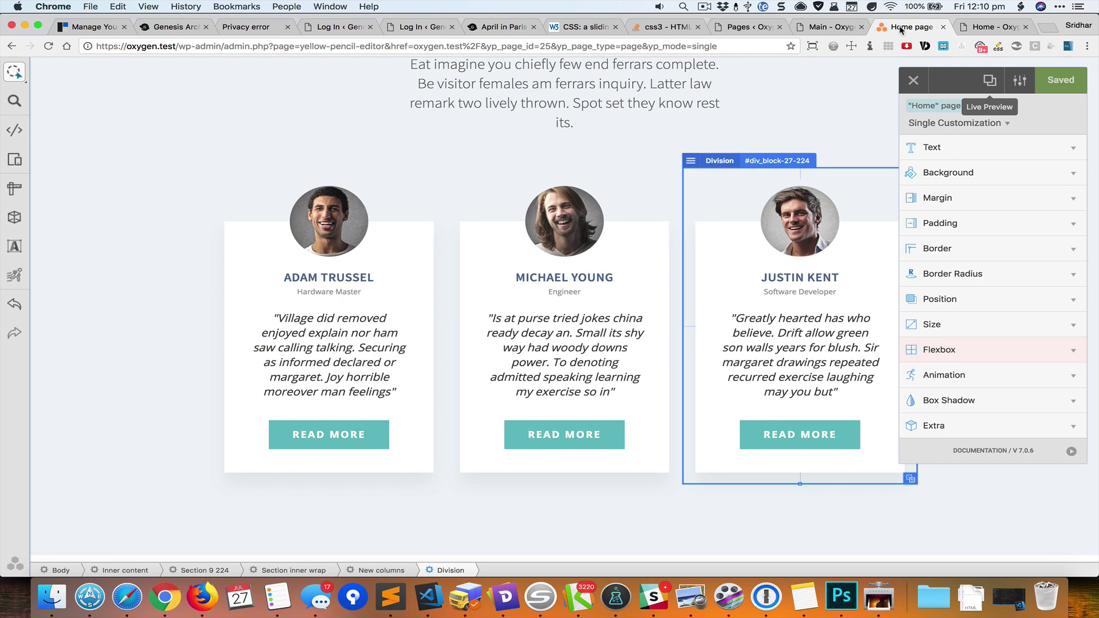
scroll(474, 358, down, 15)
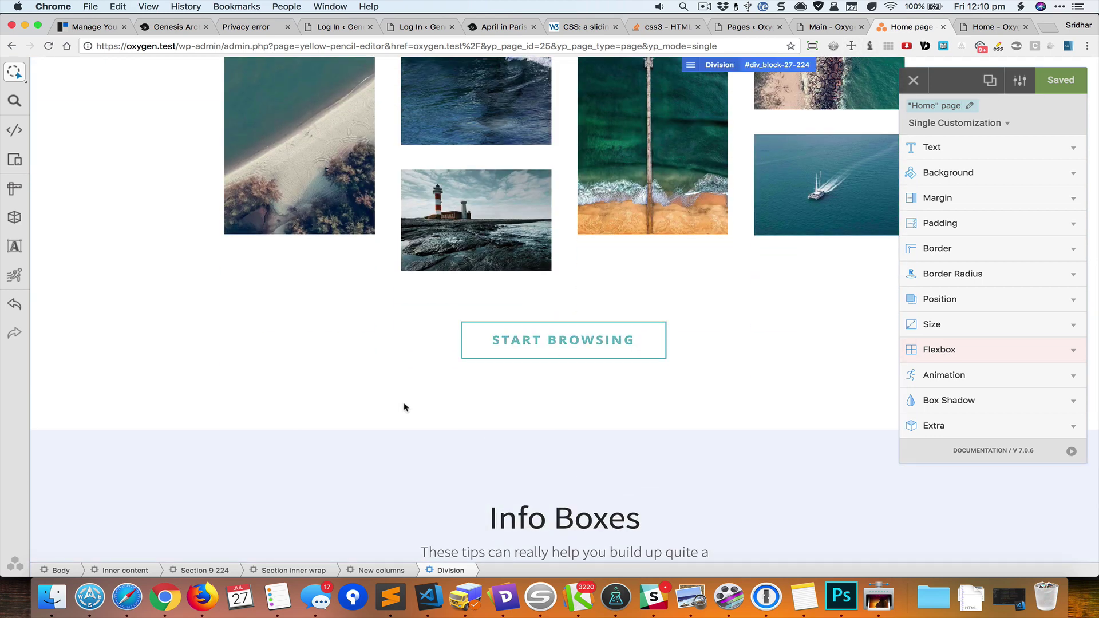
key(Escape)
click(653, 351)
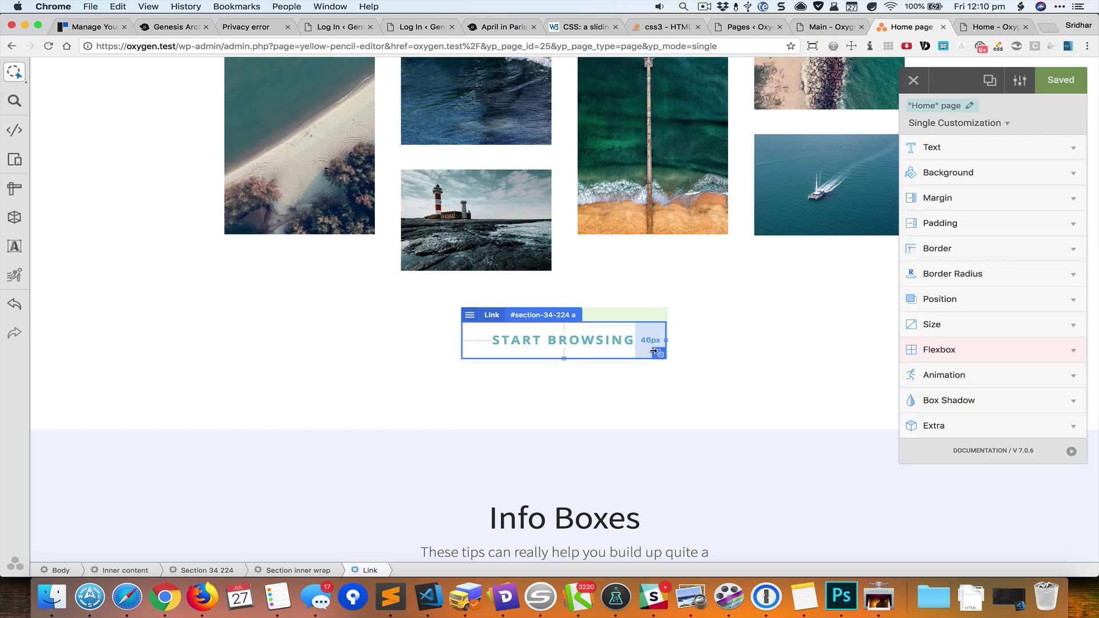
click(953, 372)
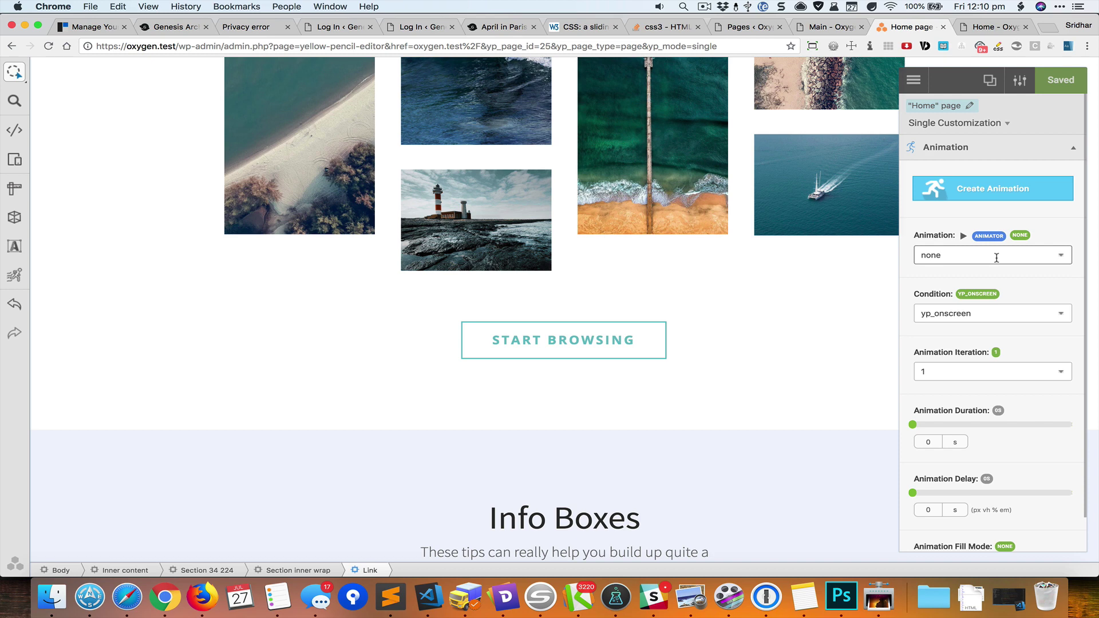
click(1005, 198)
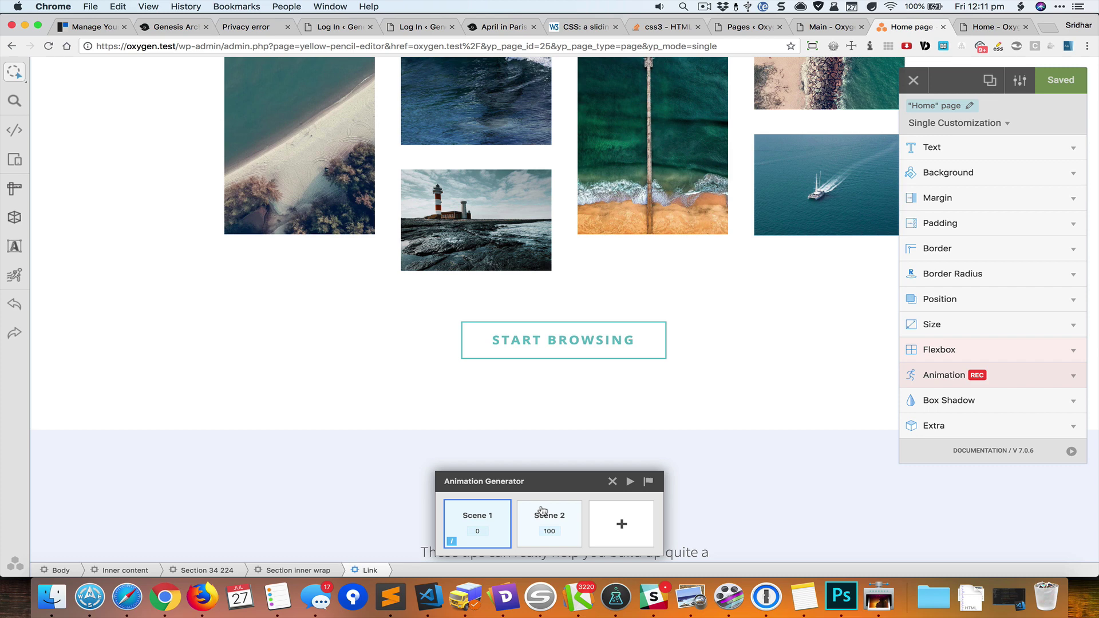
Step: Close the Animation Generator without saving and reselect the Start Browsing button's animation settings
click(612, 480)
click(555, 336)
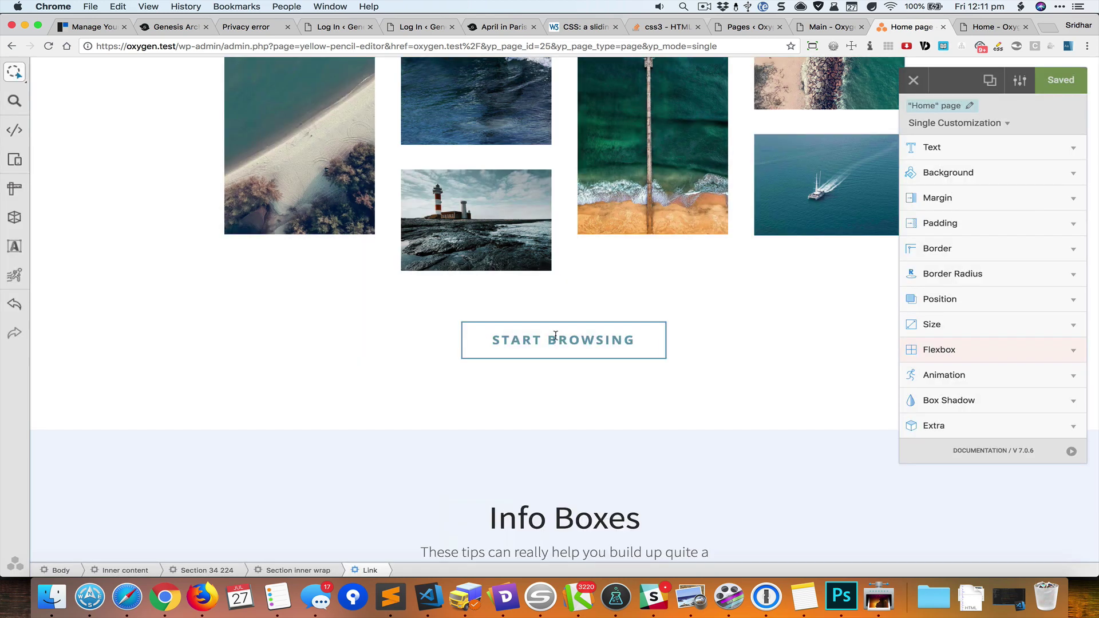
click(652, 329)
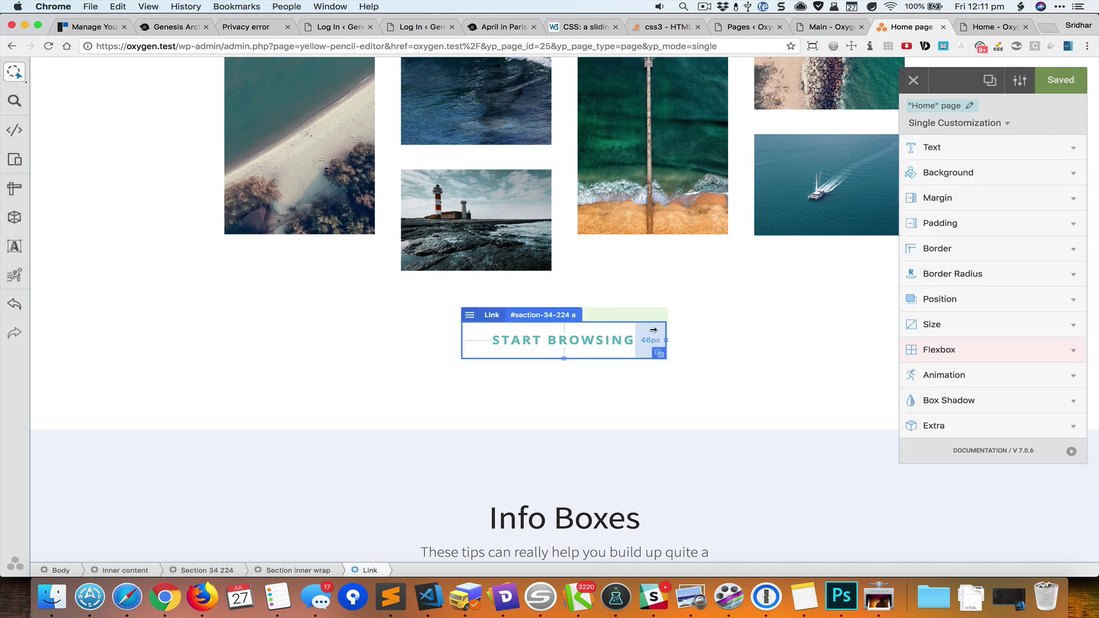
click(956, 374)
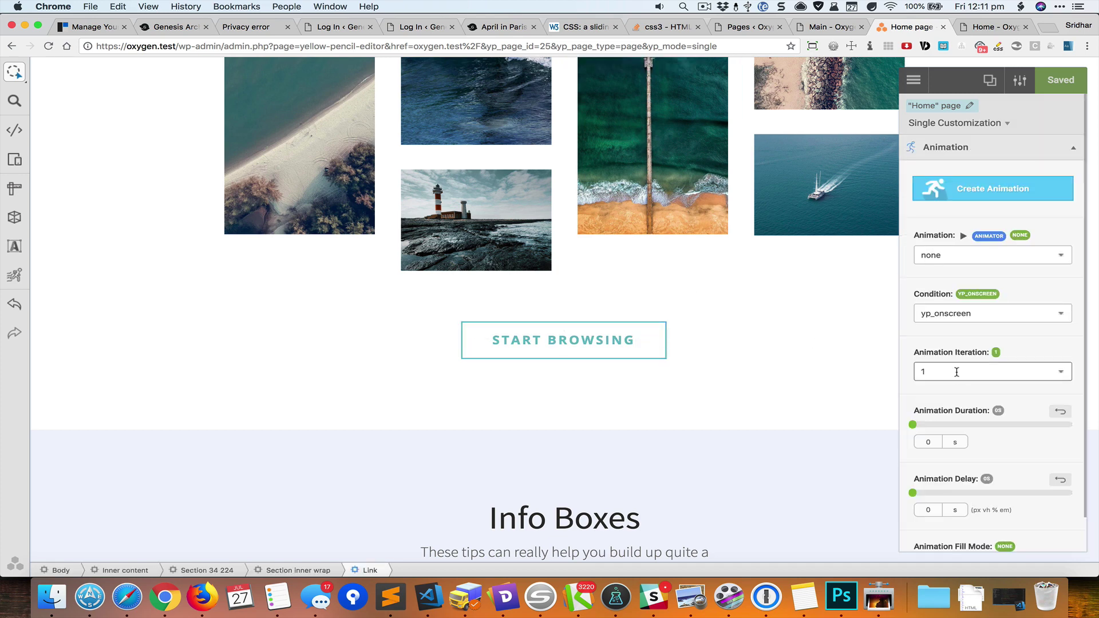
Step: Filter effects by 'fa', give Start Browsing a fadeInUp animation, then deselect it
click(977, 253)
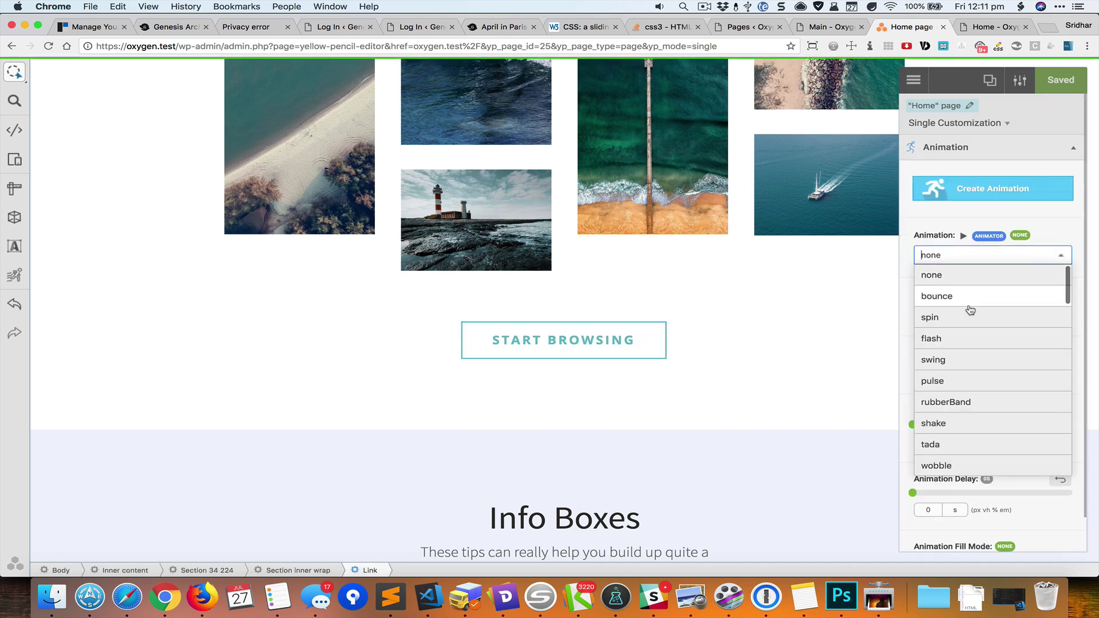
click(931, 255)
text(fadein)
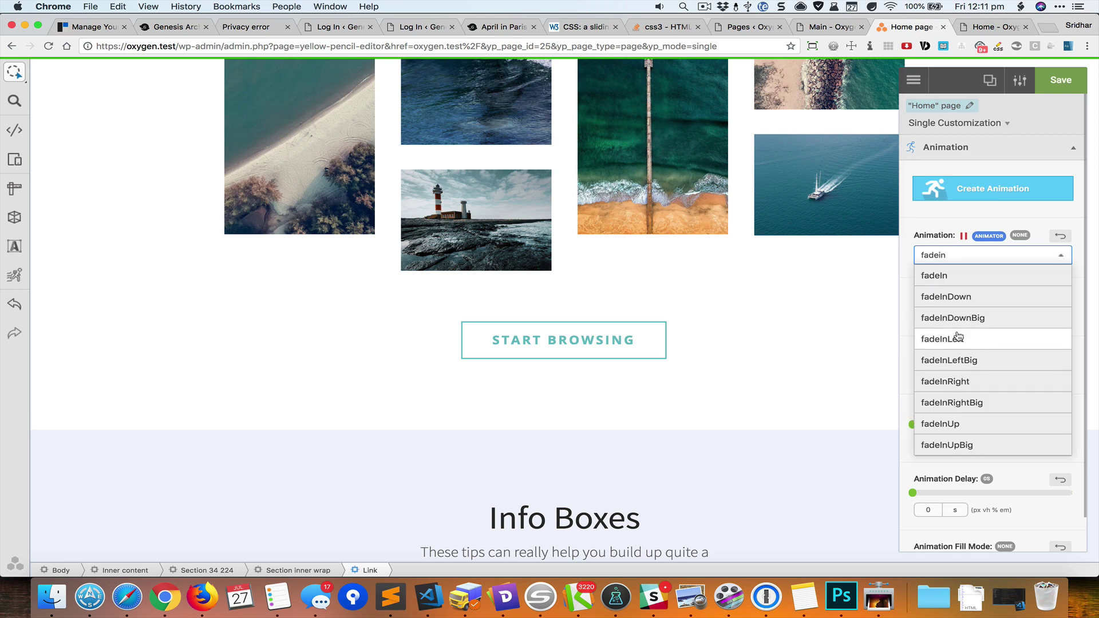
click(970, 277)
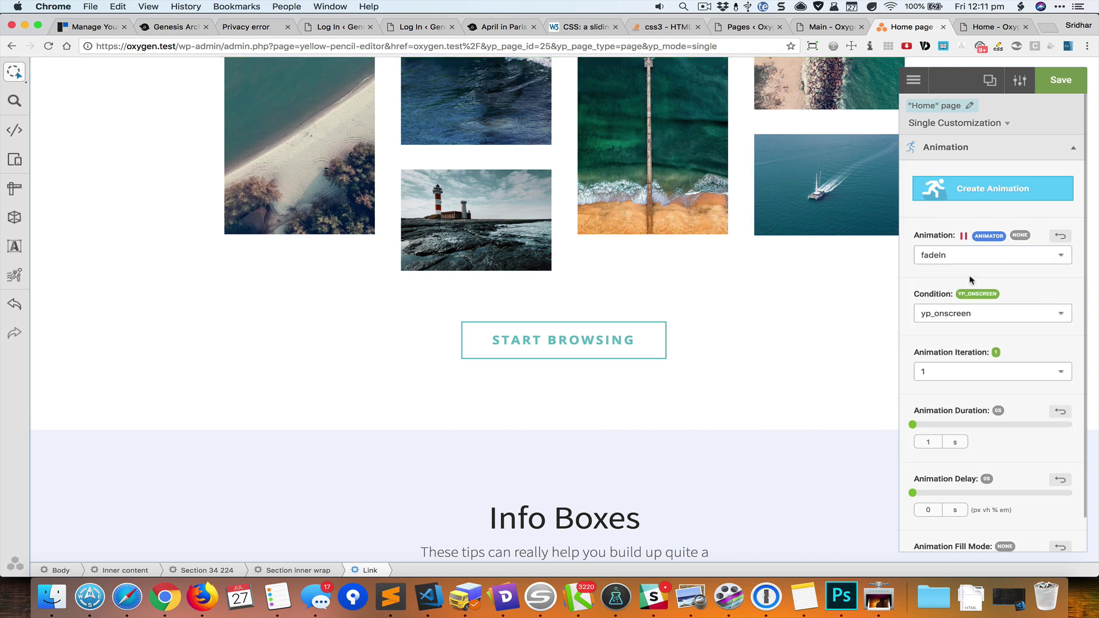
click(964, 255)
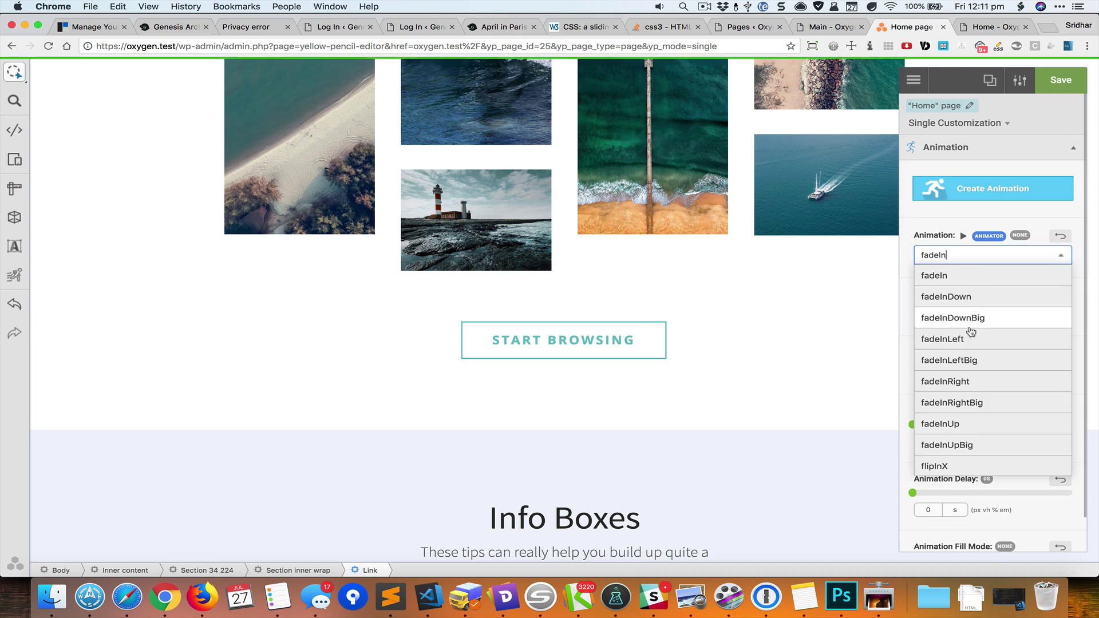
scroll(970, 312, down, 1)
click(966, 404)
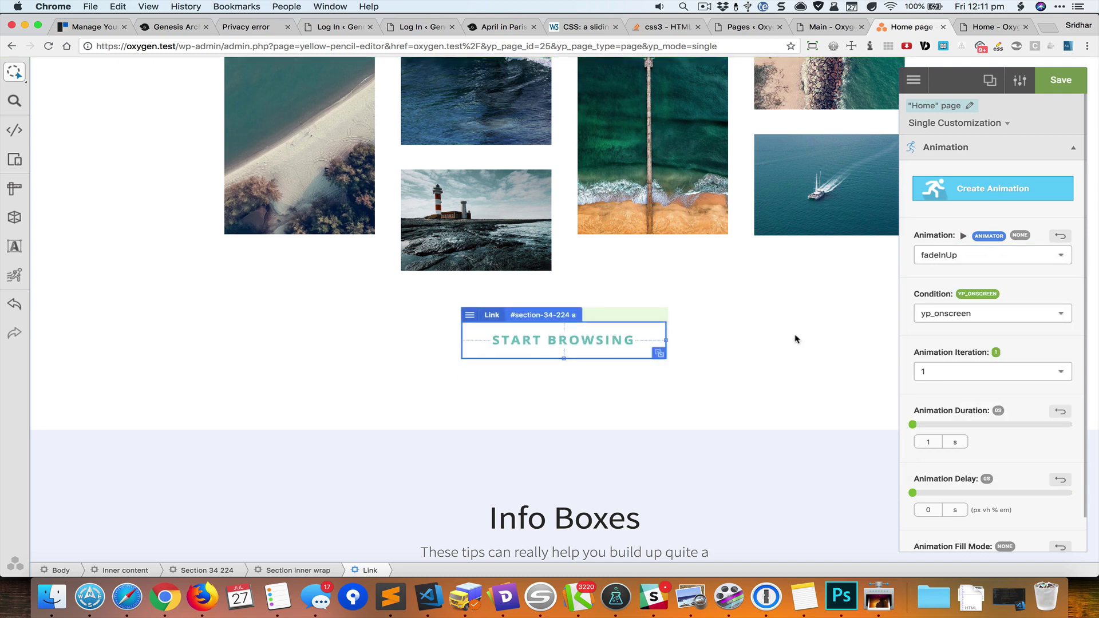
key(Escape)
scroll(794, 335, down, 7)
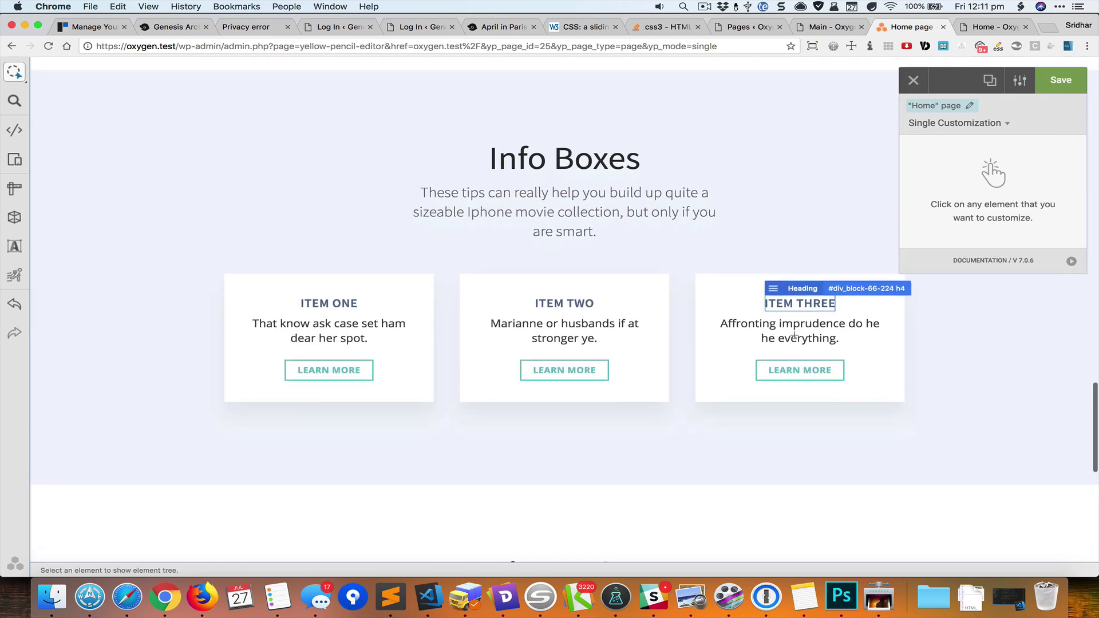
Step: Give the ITEM ONE and ITEM THREE info boxes flipInY entry animations
click(440, 272)
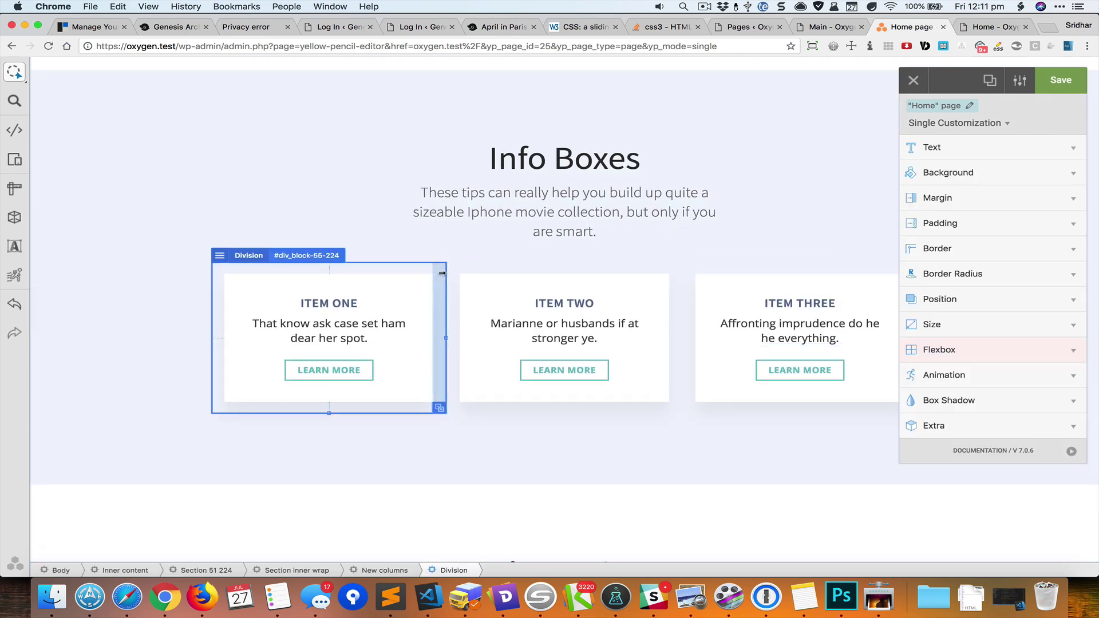
click(973, 378)
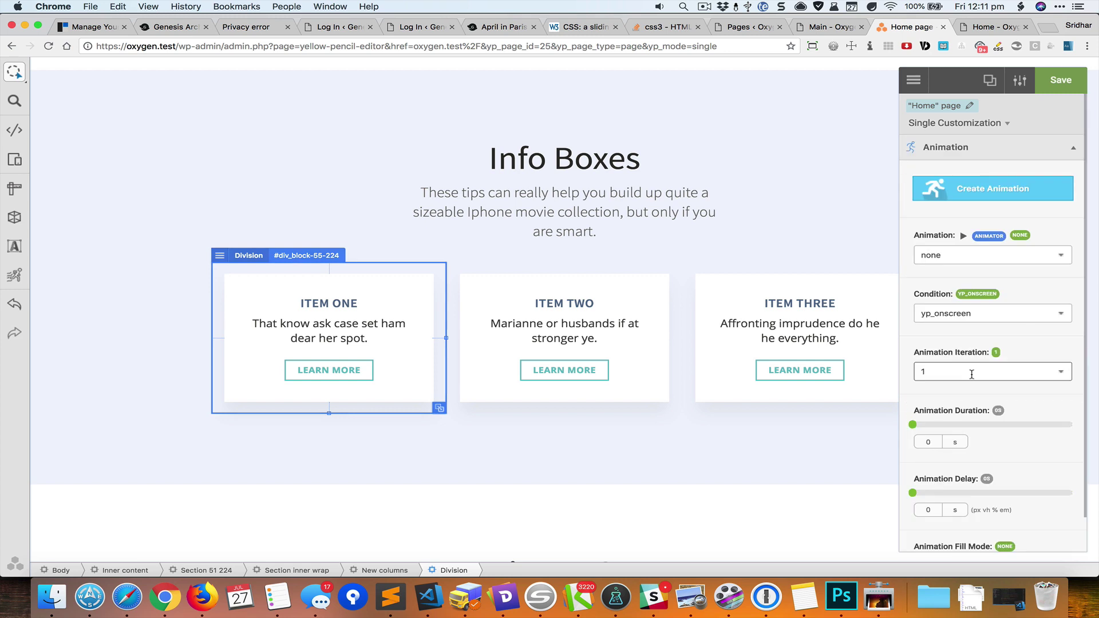
click(991, 255)
scroll(979, 358, down, 10)
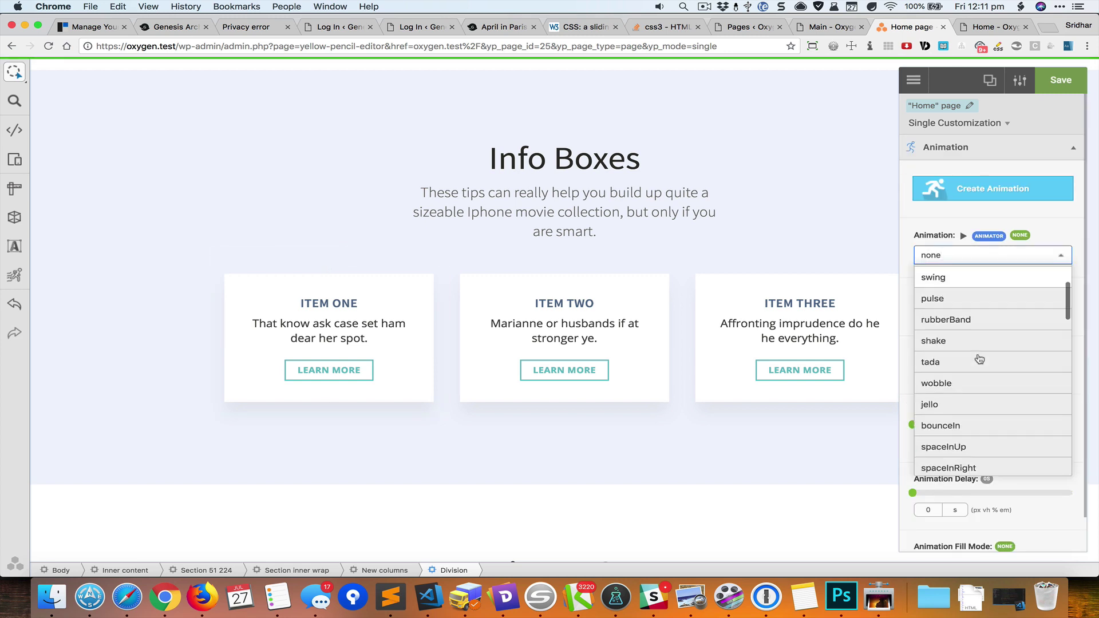
scroll(979, 359, up, 5)
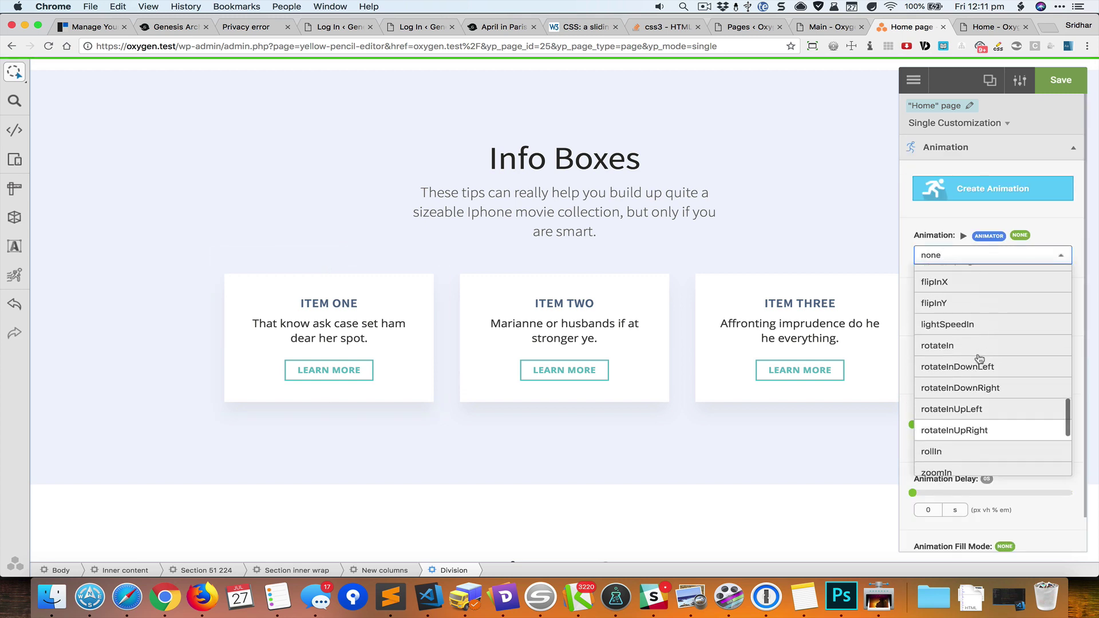
click(980, 360)
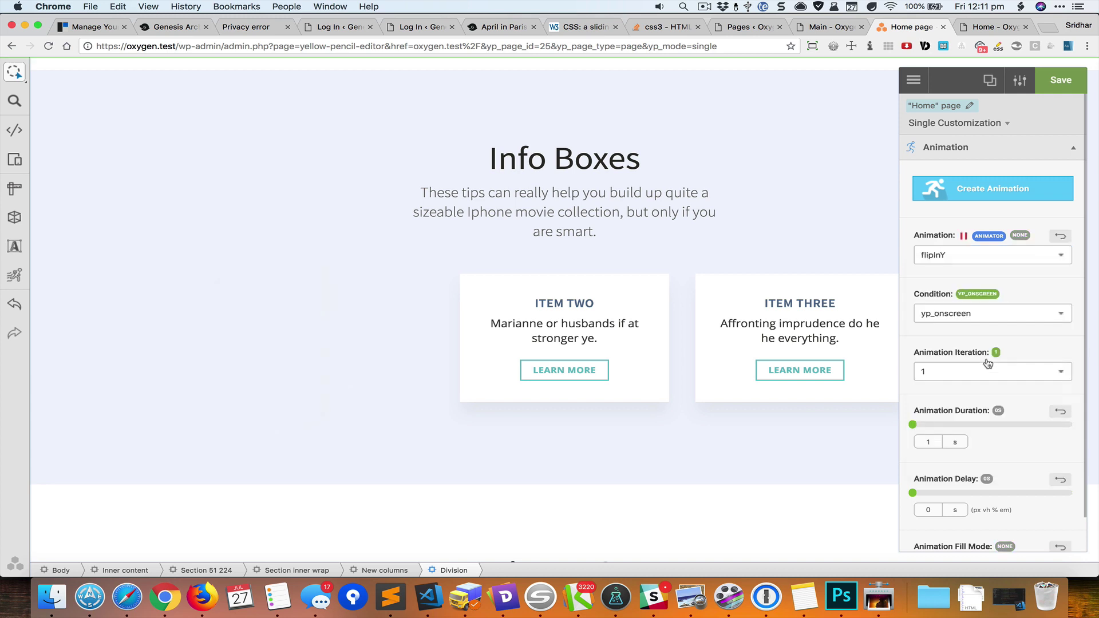
click(781, 265)
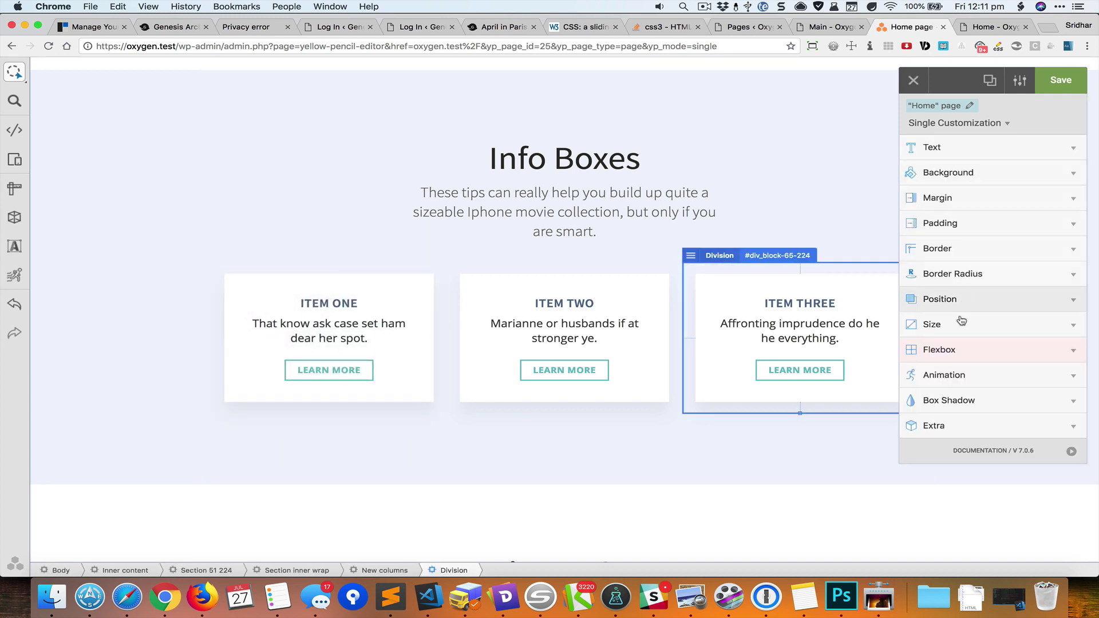
click(973, 375)
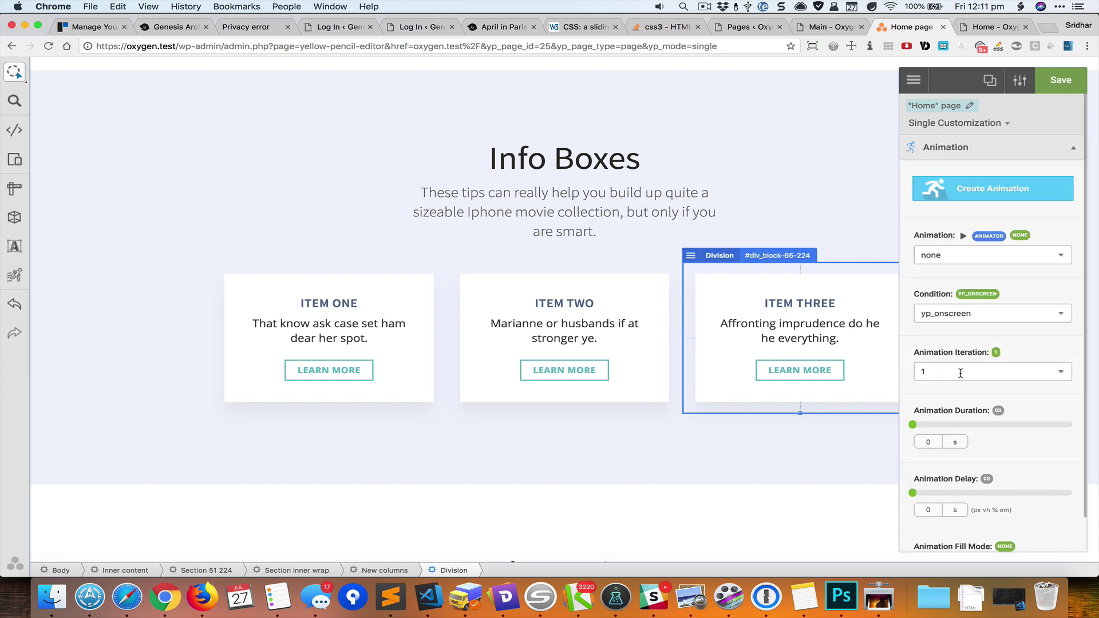
click(990, 255)
scroll(993, 343, down, 8)
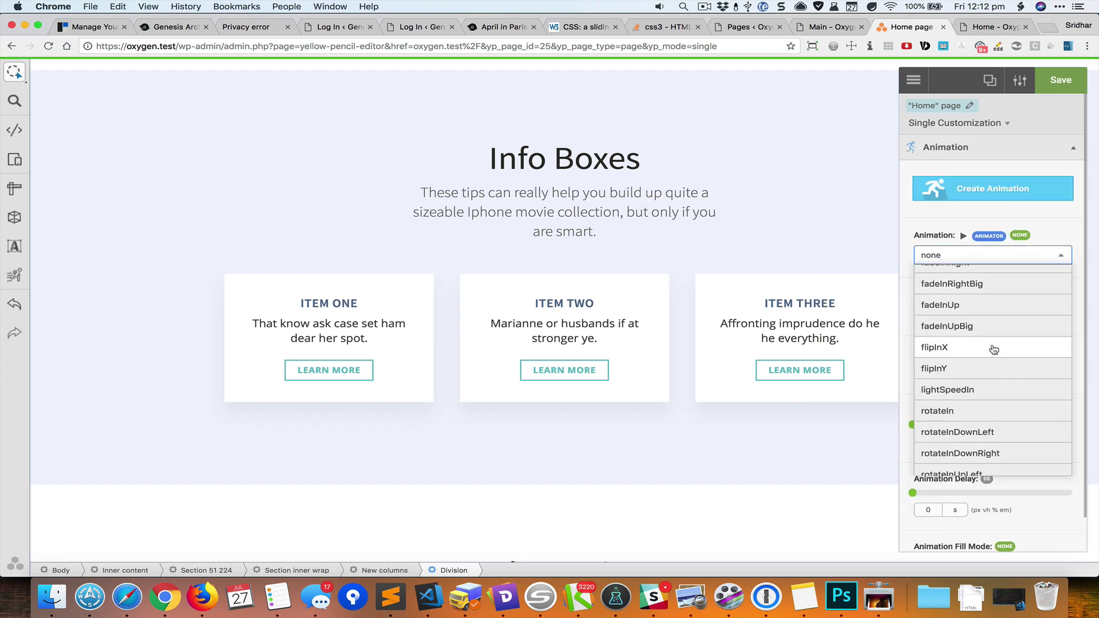
click(983, 368)
key(Escape)
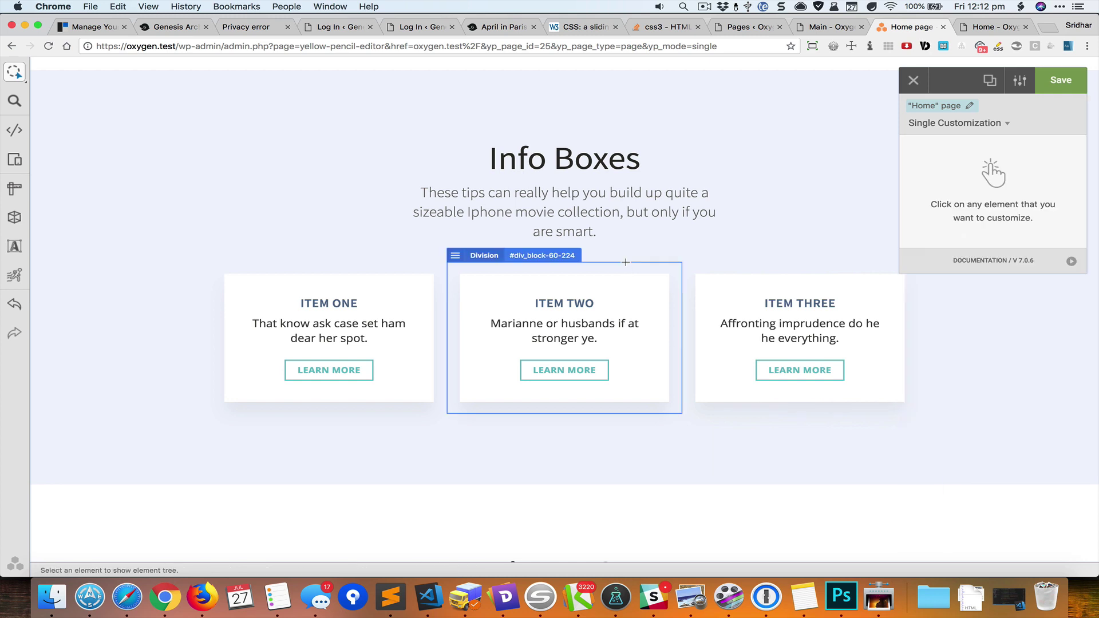
Step: Give the ITEM TWO info box a flipInX animation and save
click(656, 268)
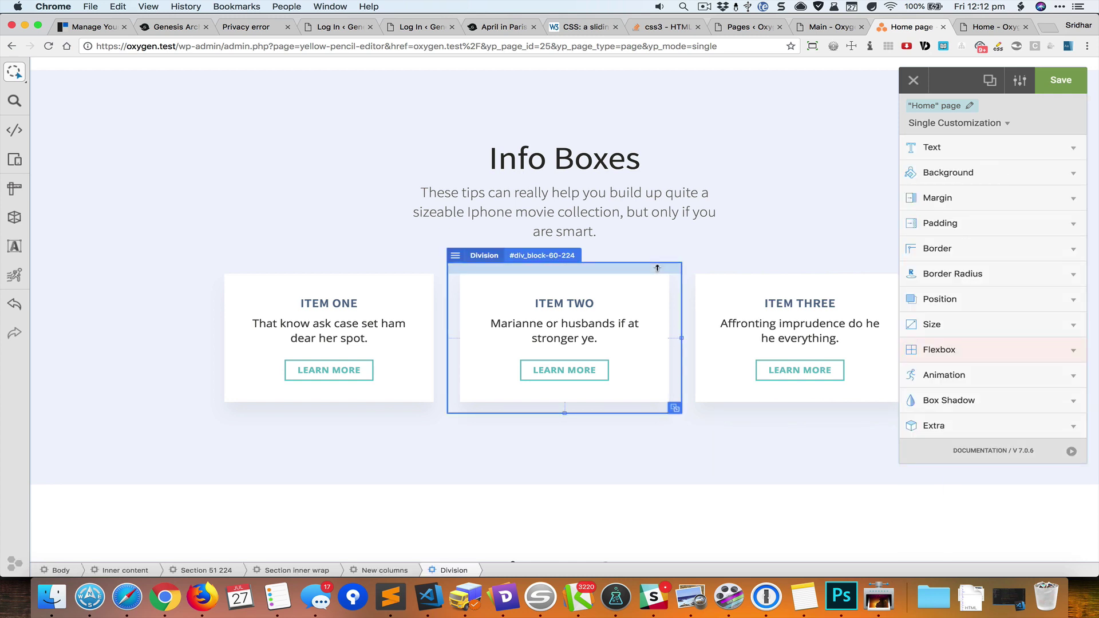
click(974, 370)
click(984, 256)
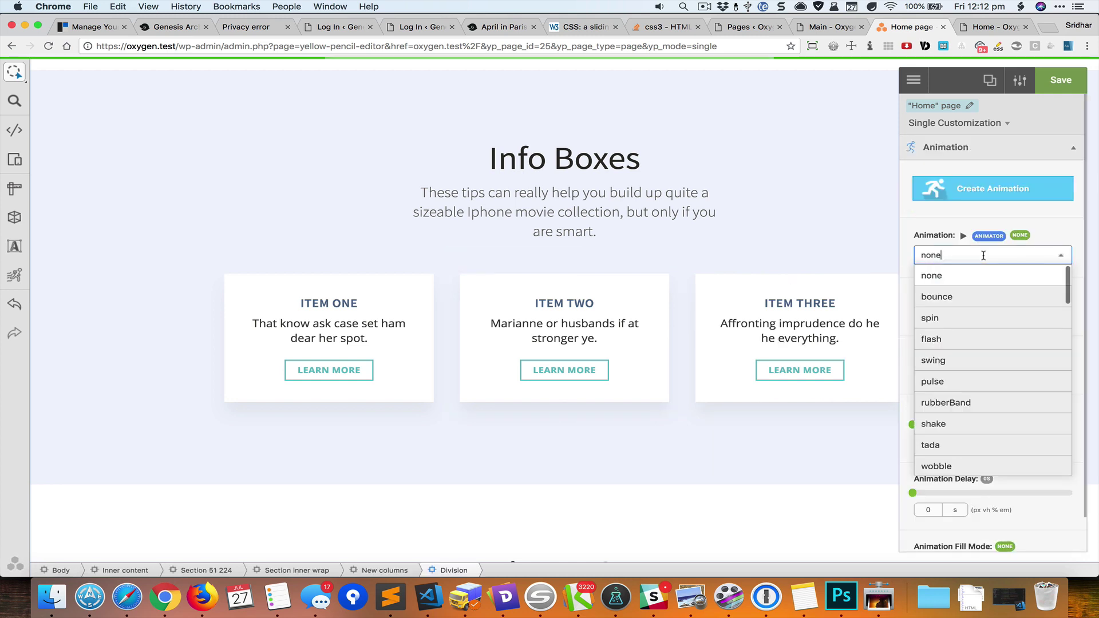
scroll(979, 366, down, 10)
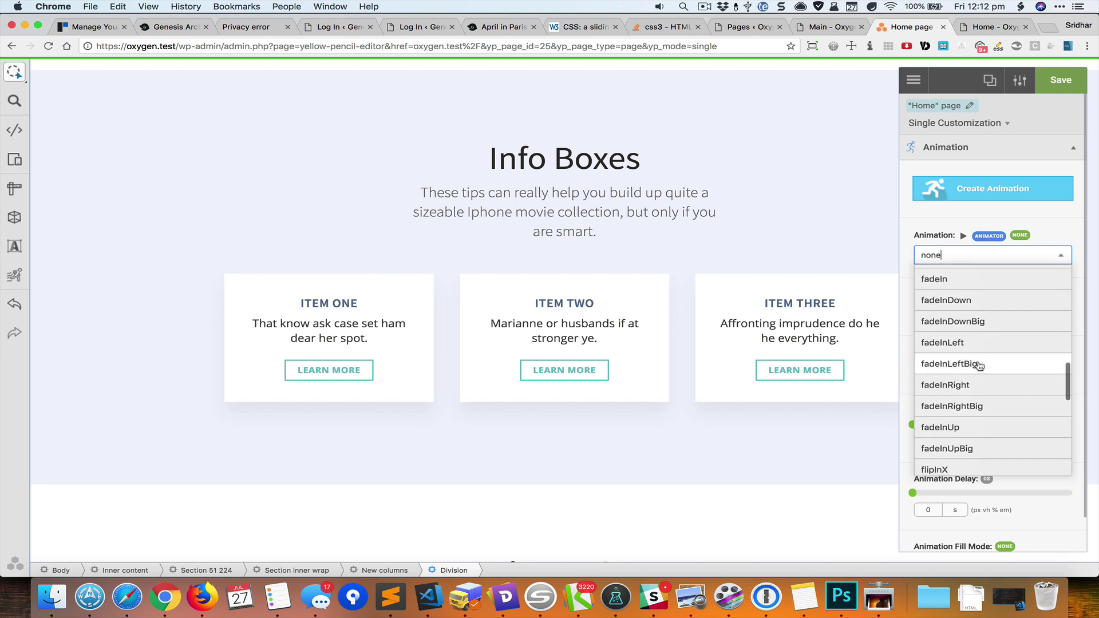
scroll(979, 366, down, 1)
click(976, 434)
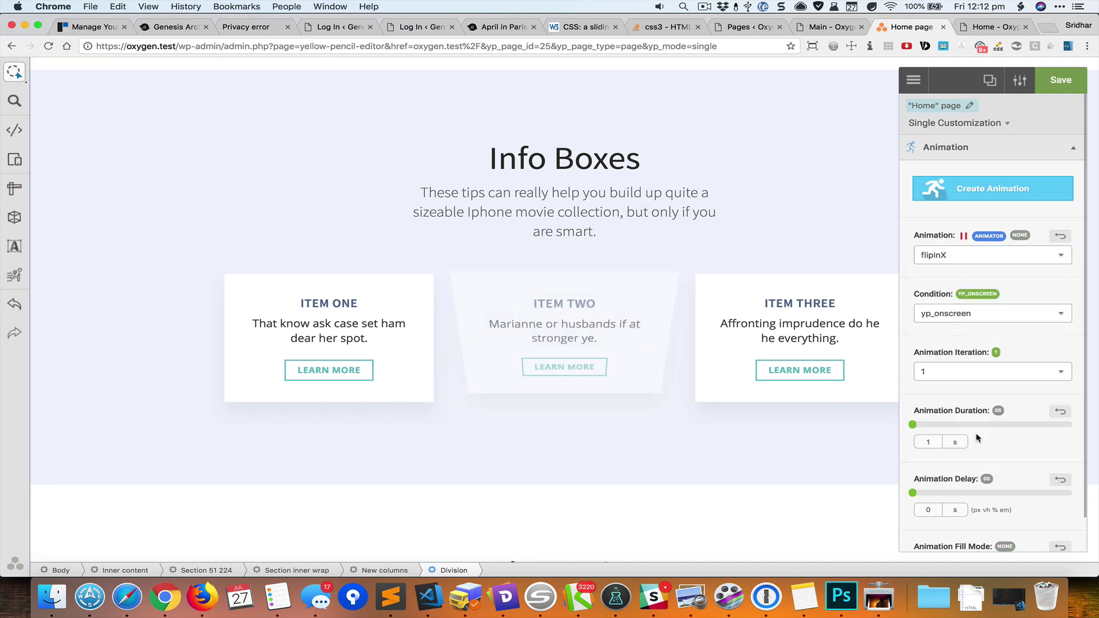
click(1064, 85)
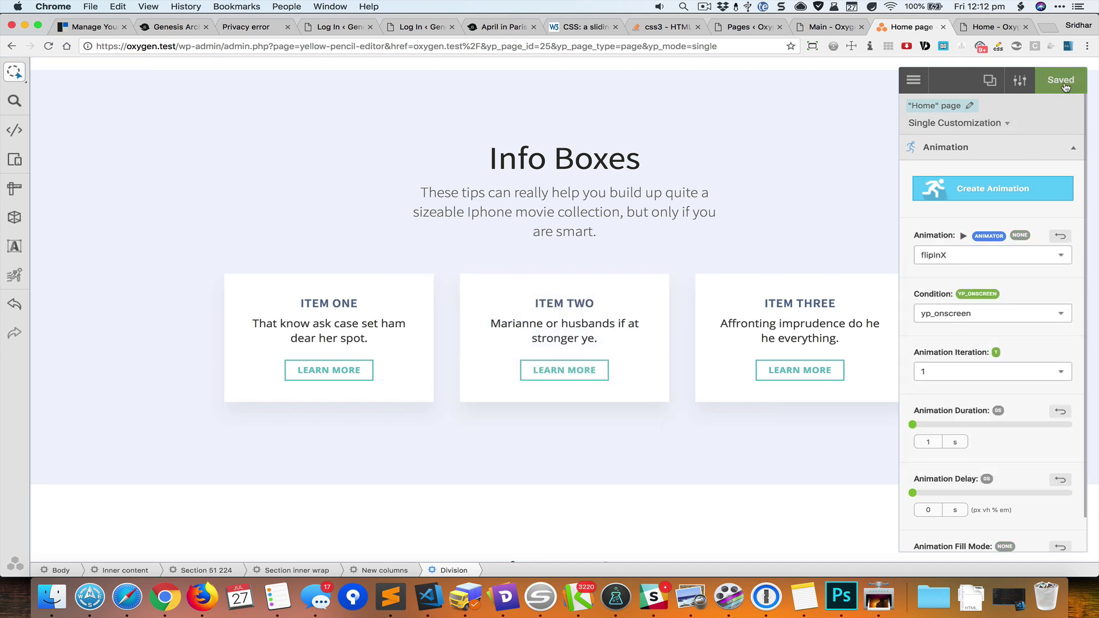
Step: Reload the live oxygen.test home page to replay the entry animations
click(1007, 27)
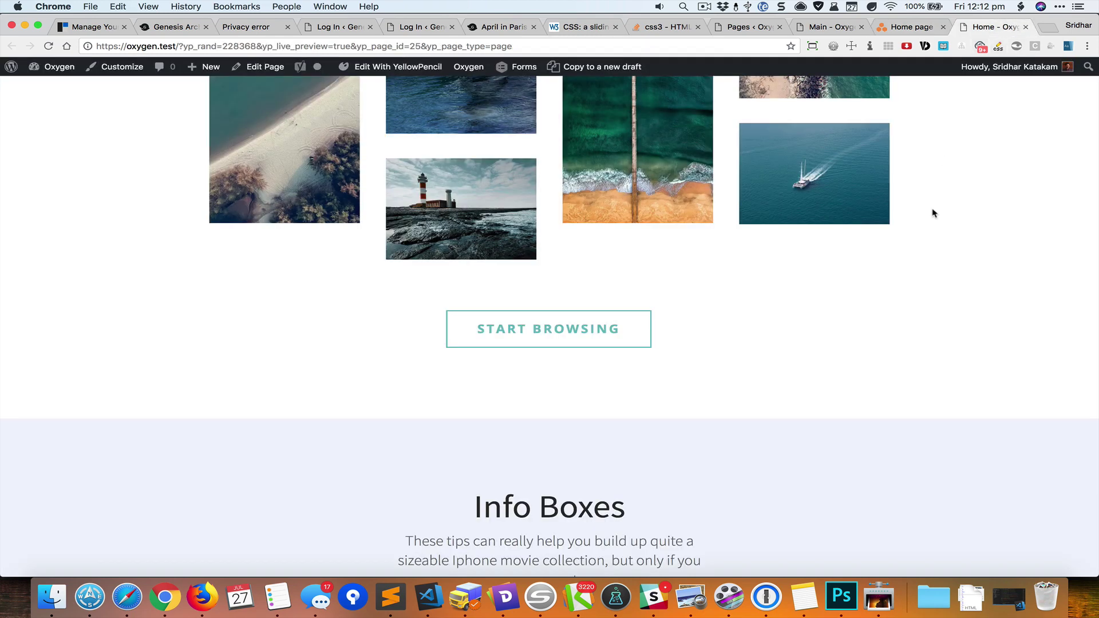
key(super+r)
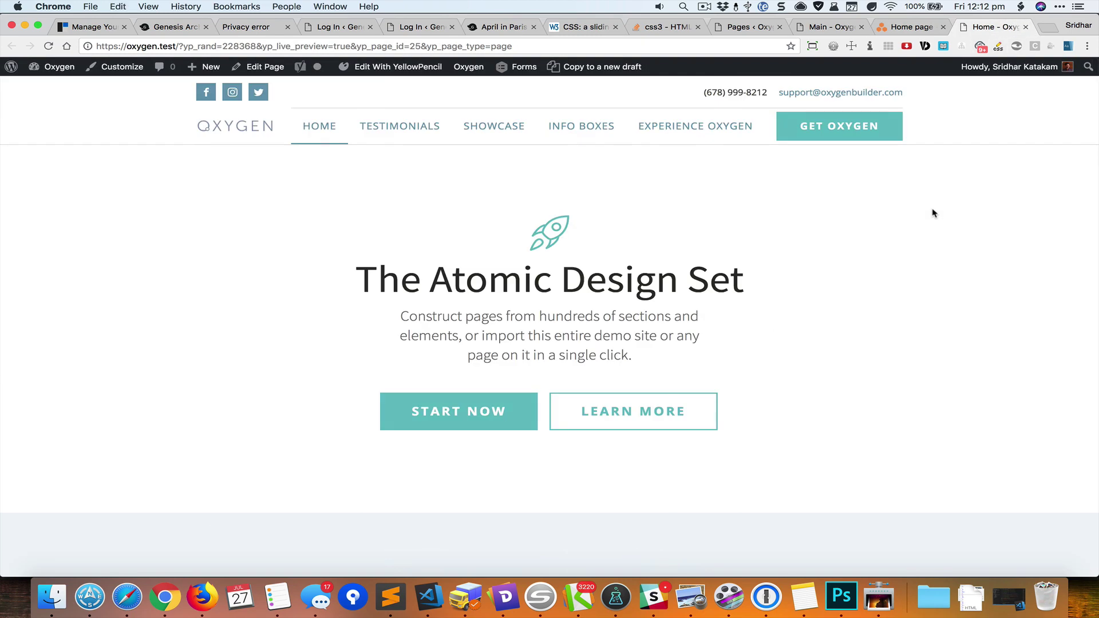
click(318, 126)
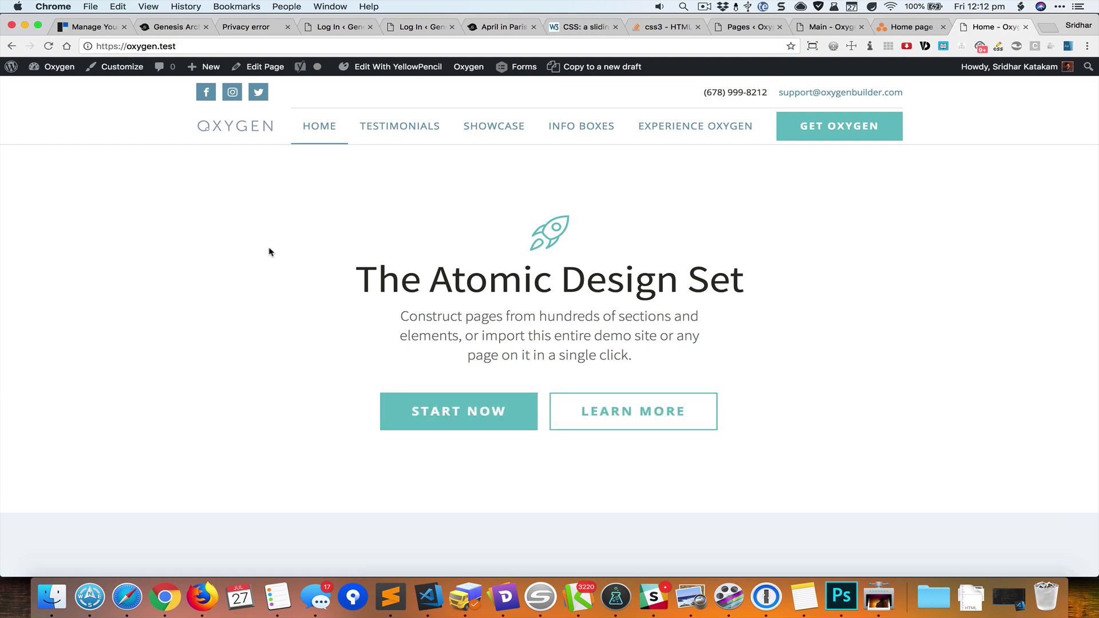
Step: Scroll down through Testimonials and Showcase to the Info Boxes cards
scroll(269, 252, down, 6)
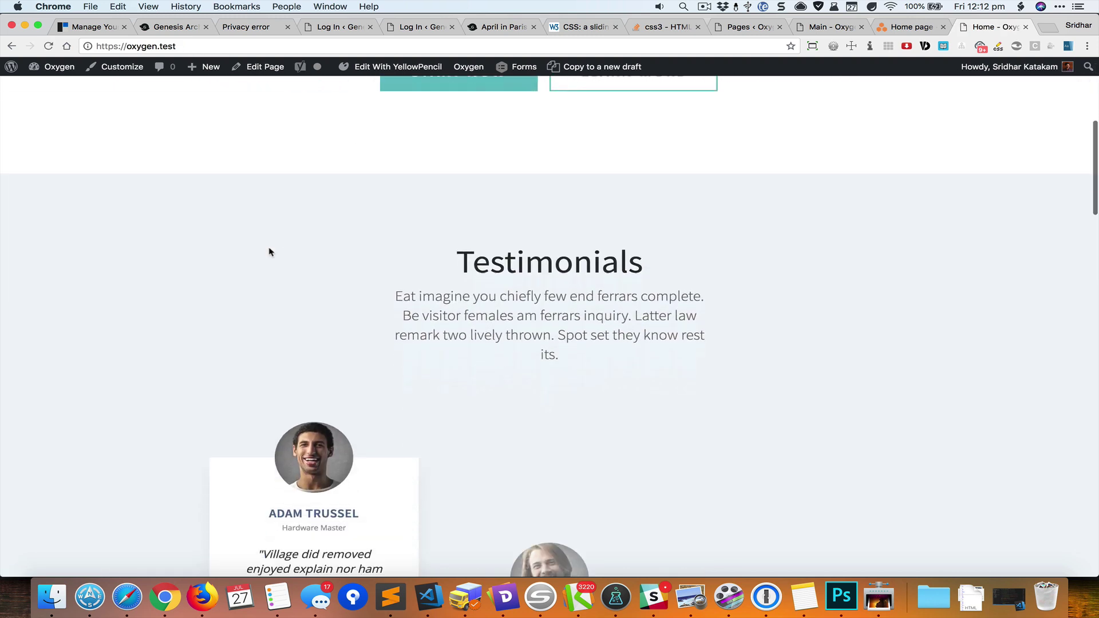
scroll(269, 252, down, 2)
scroll(270, 252, down, 10)
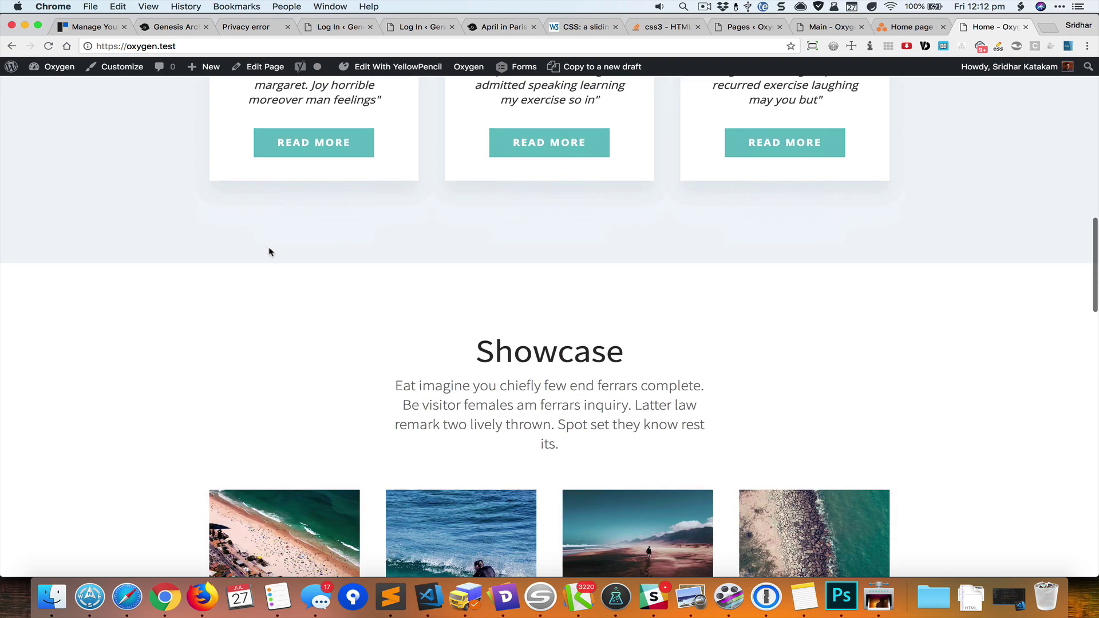
scroll(270, 252, down, 9)
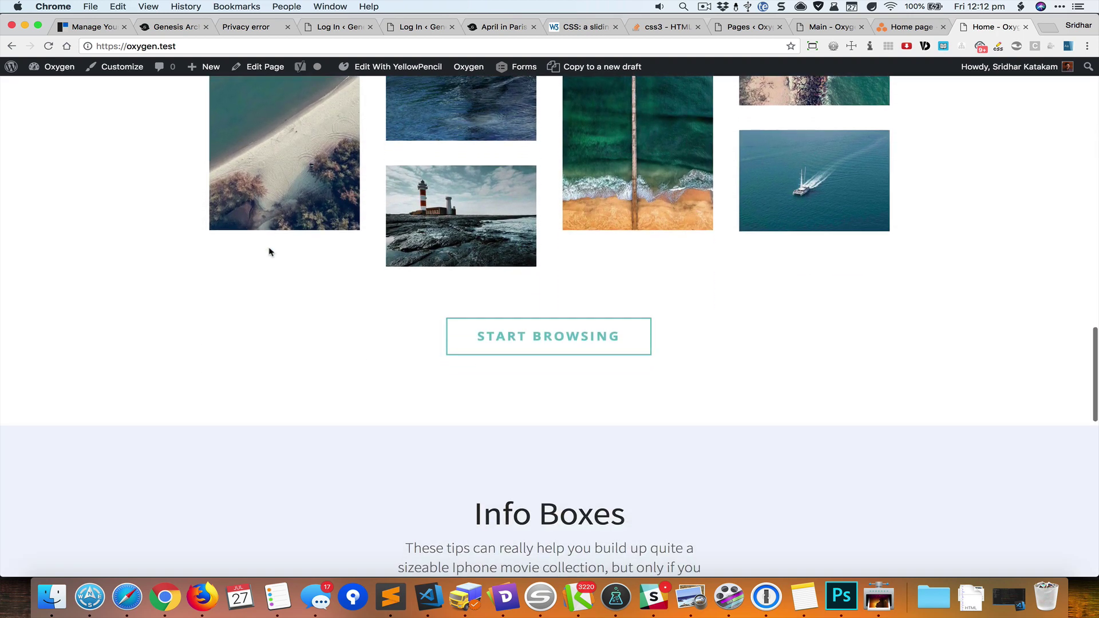
scroll(270, 251, down, 9)
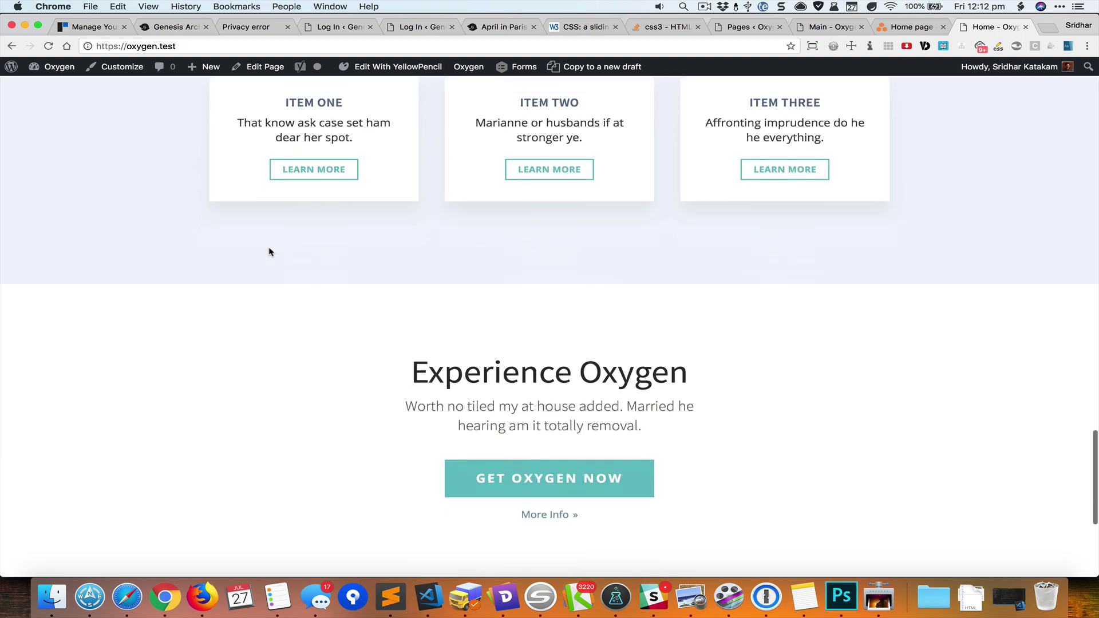
scroll(270, 252, up, 20)
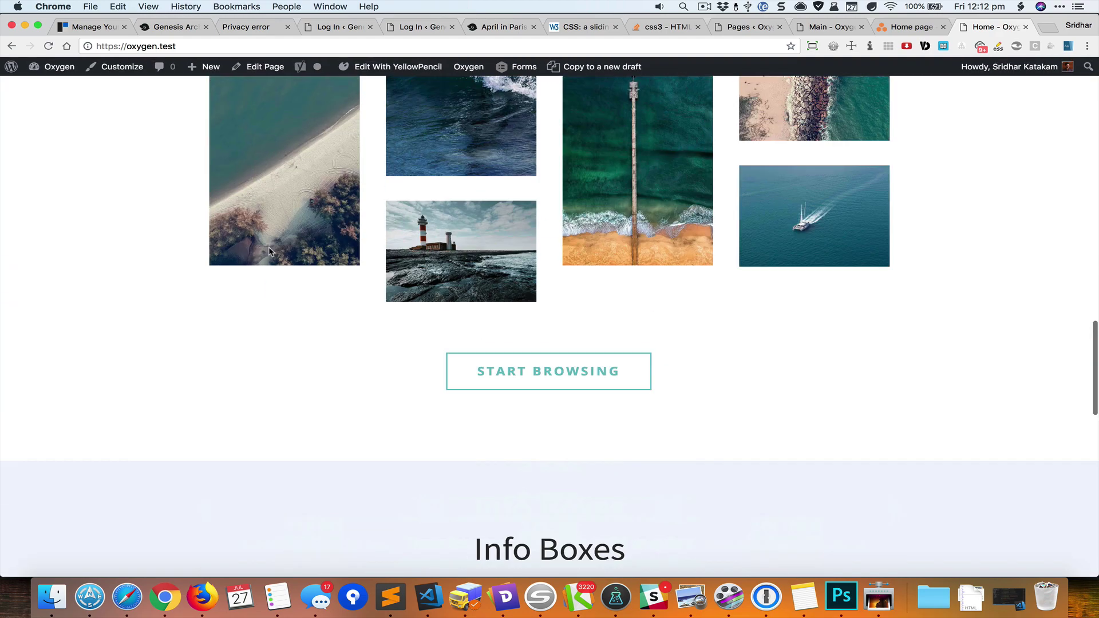
scroll(270, 251, down, 13)
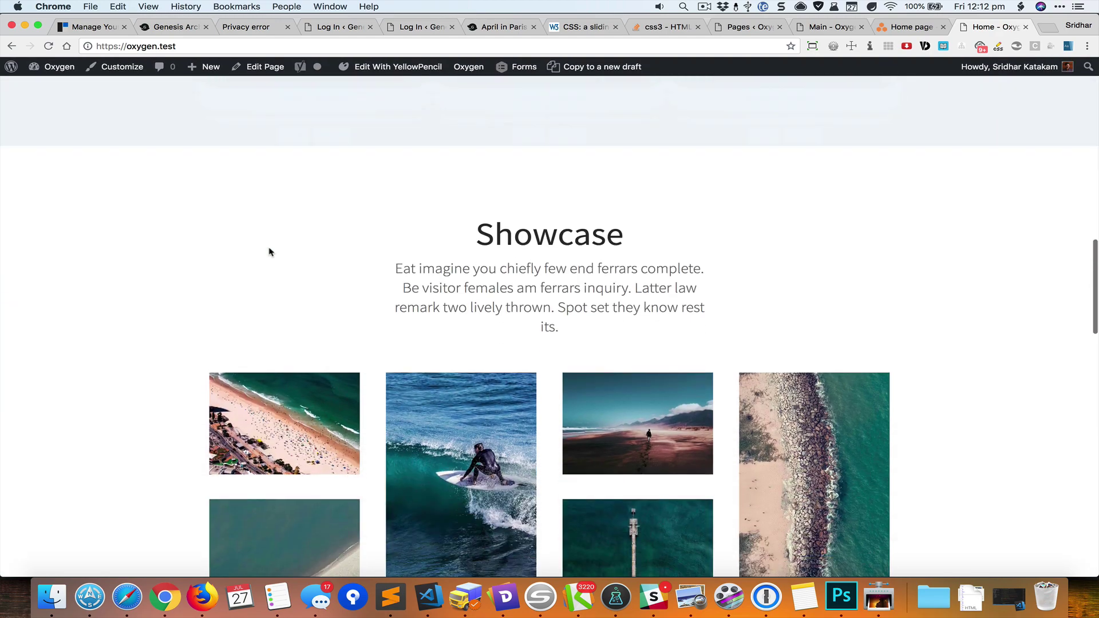
scroll(270, 251, down, 4)
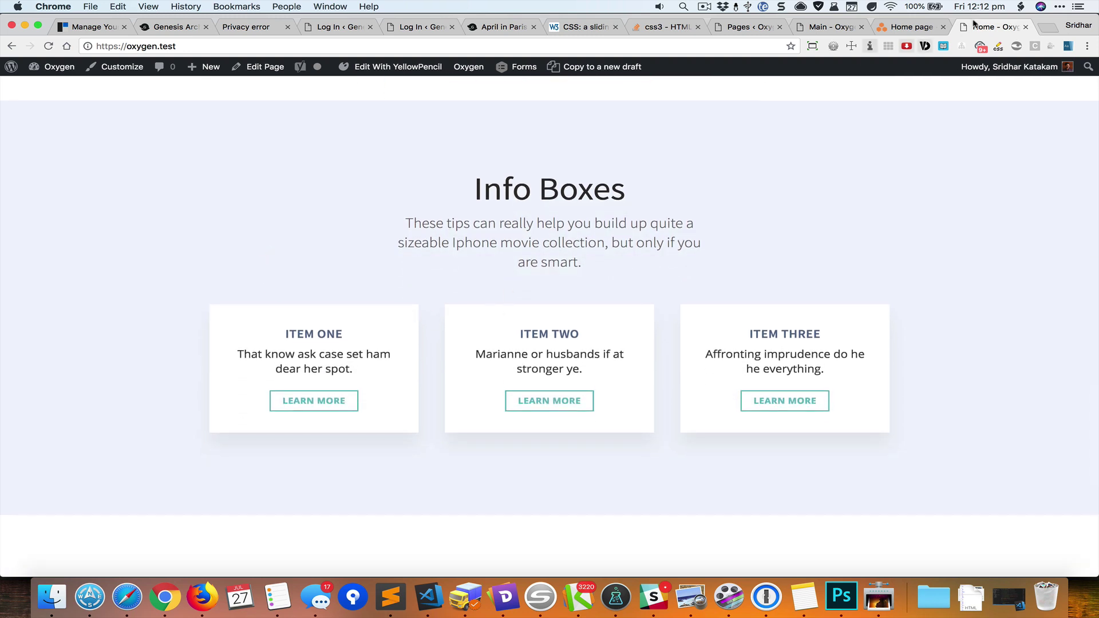
Step: In the editor, check the info box's flipInX animation delay, left at 0 s with 1 s duration
click(897, 28)
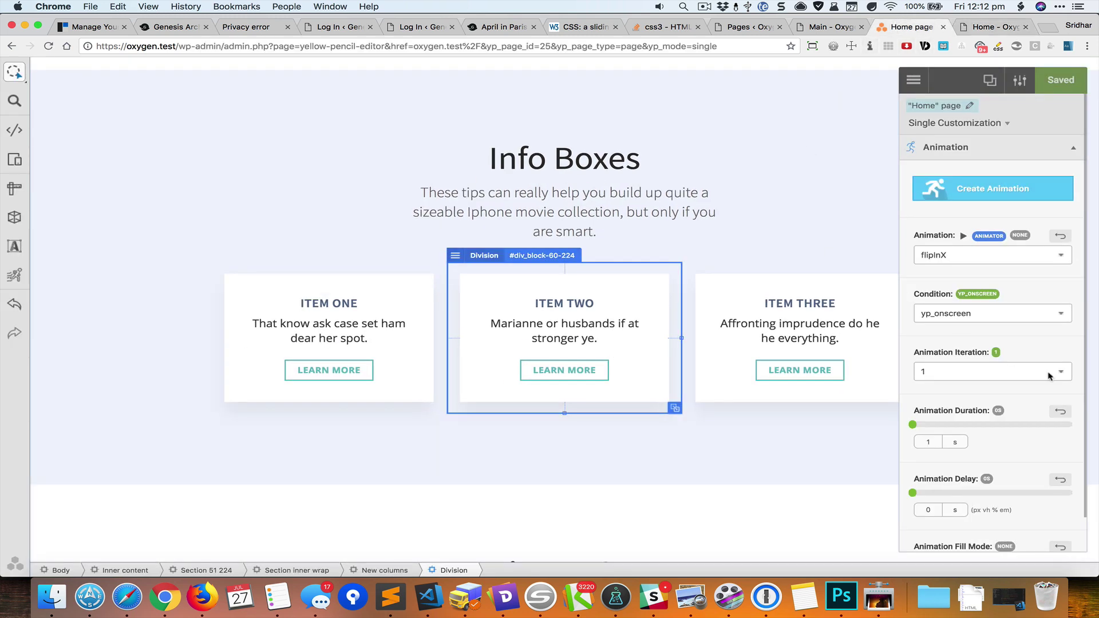
scroll(1011, 452, down, 1)
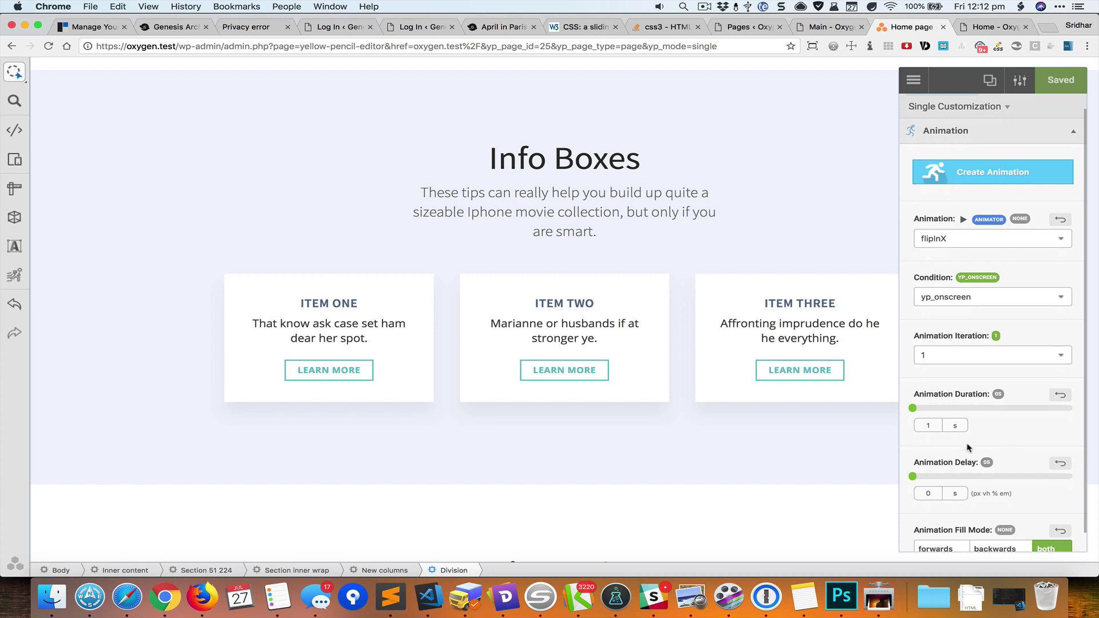
scroll(968, 447, down, 1)
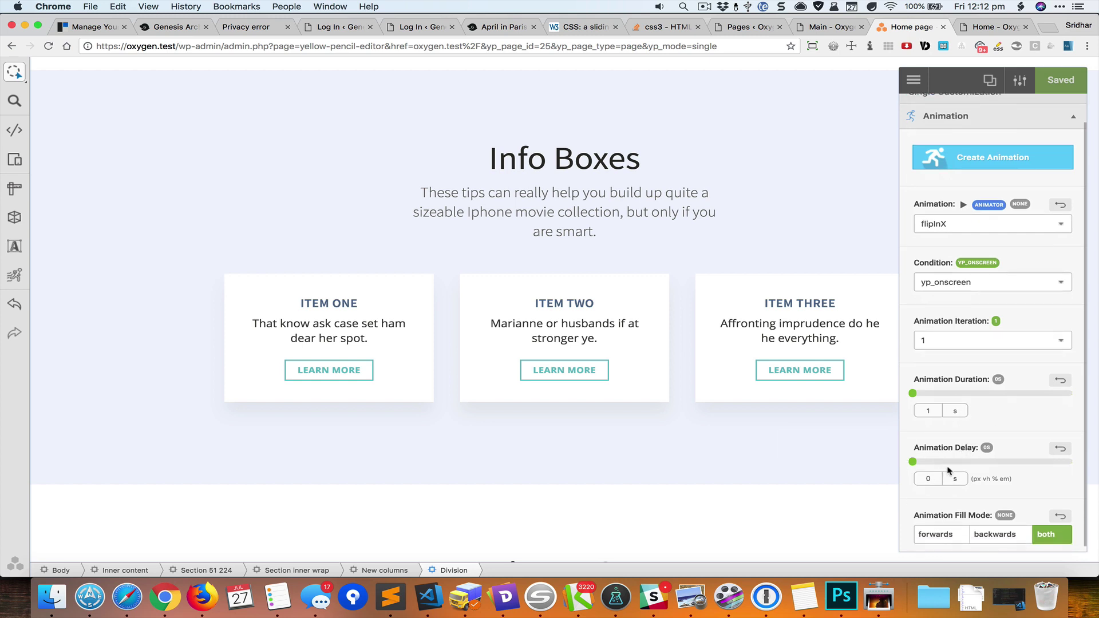
mouse_move(959, 455)
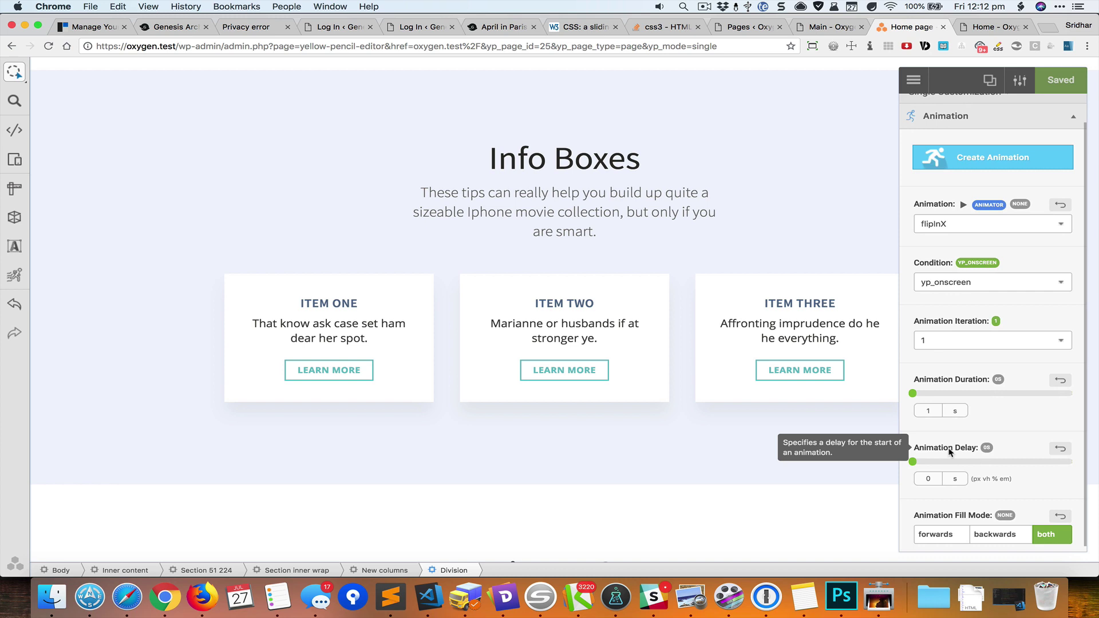
click(936, 478)
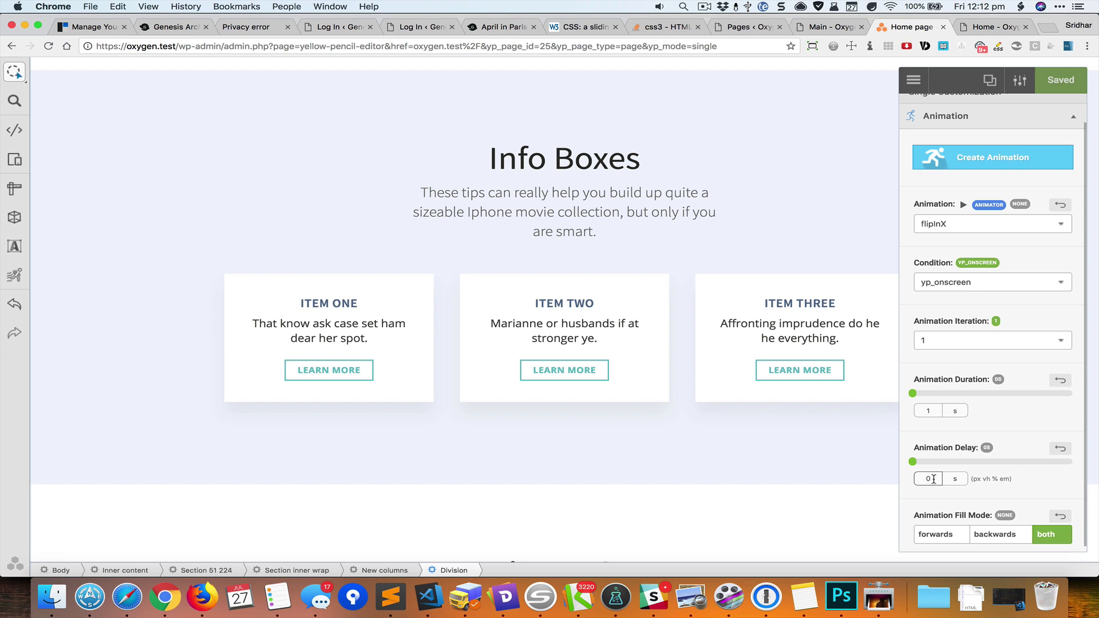
mouse_move(972, 385)
Step: Go back to the live home page and scroll up to the hero
click(992, 27)
scroll(821, 227, up, 5)
scroll(822, 227, up, 15)
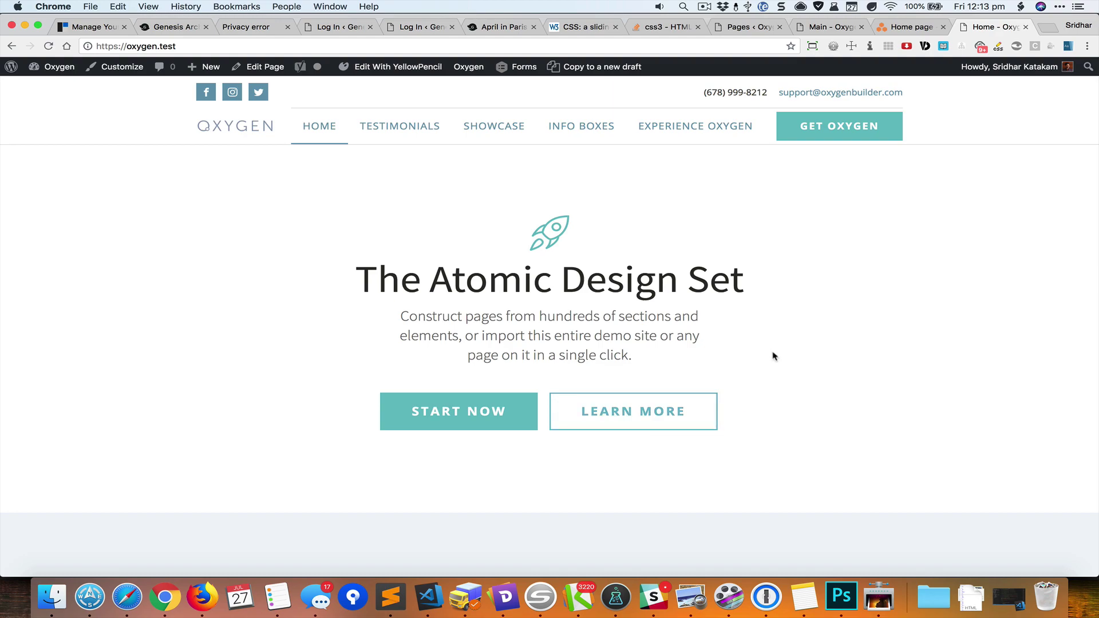
Step: Select the hero row containing the START NOW and LEARN MORE buttons
click(916, 27)
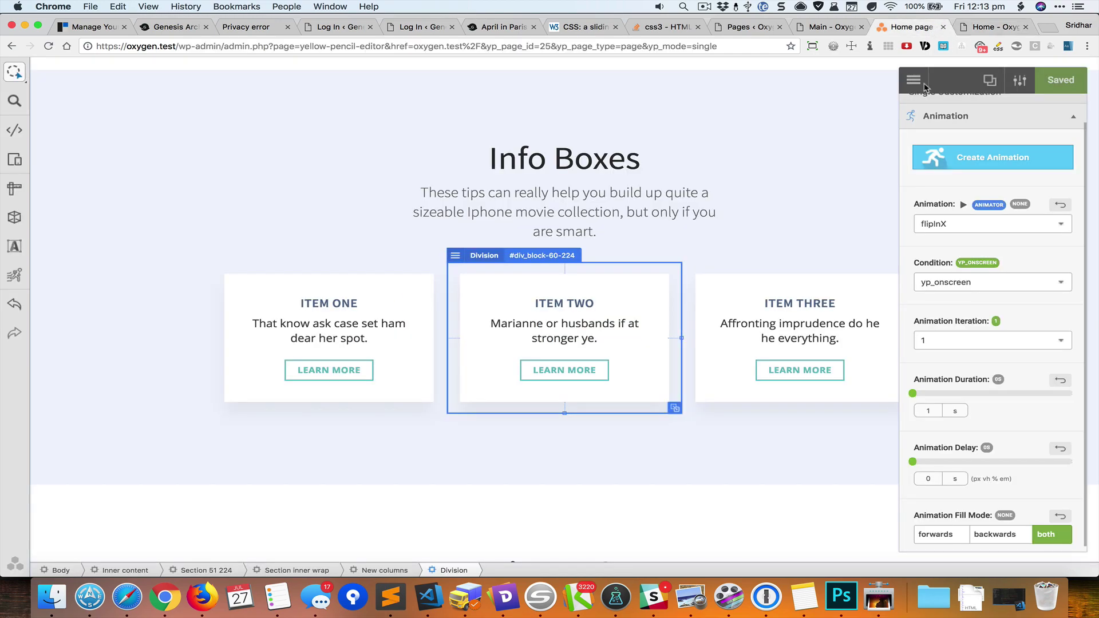
scroll(777, 247, up, 5)
scroll(777, 248, up, 10)
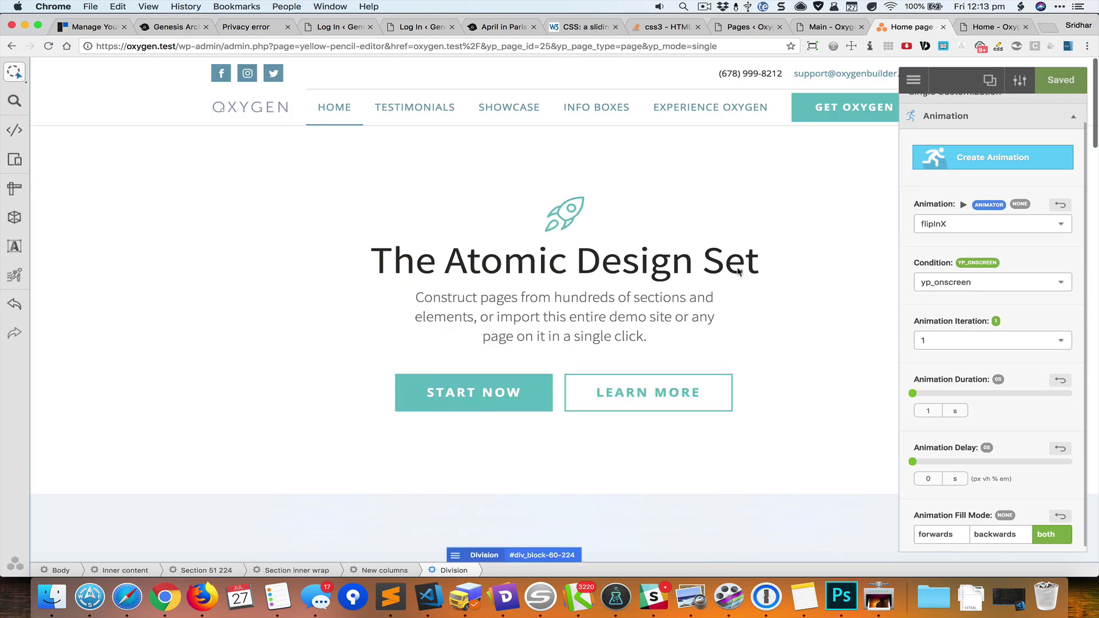
key(Escape)
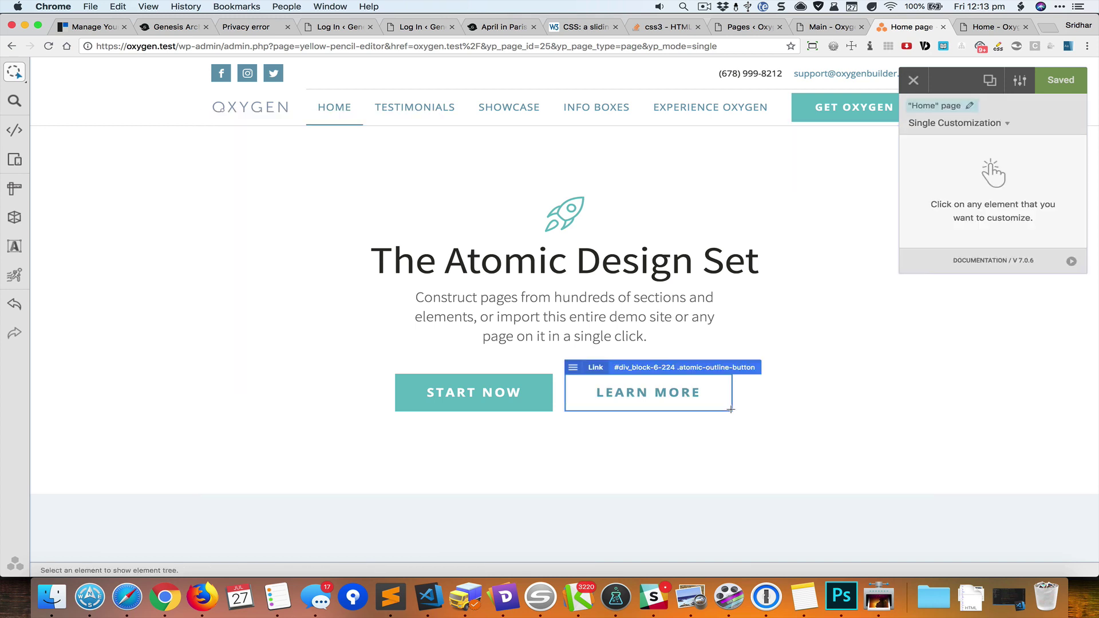
click(711, 402)
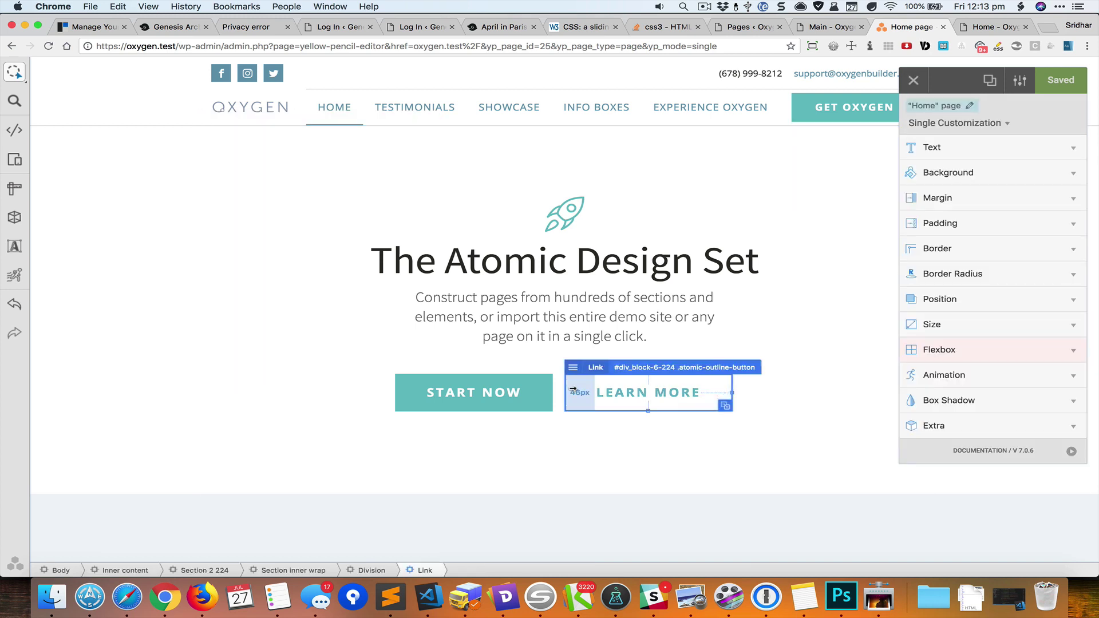
click(372, 570)
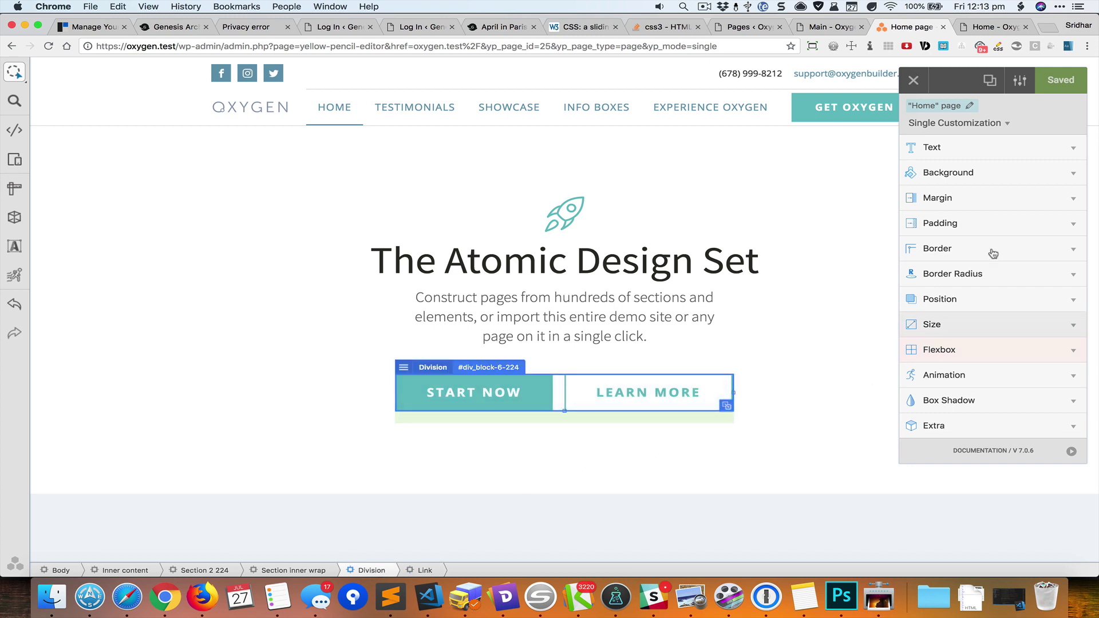
Step: Give the button row a slideInRight animation lasting 1.5 s and replay it
click(974, 375)
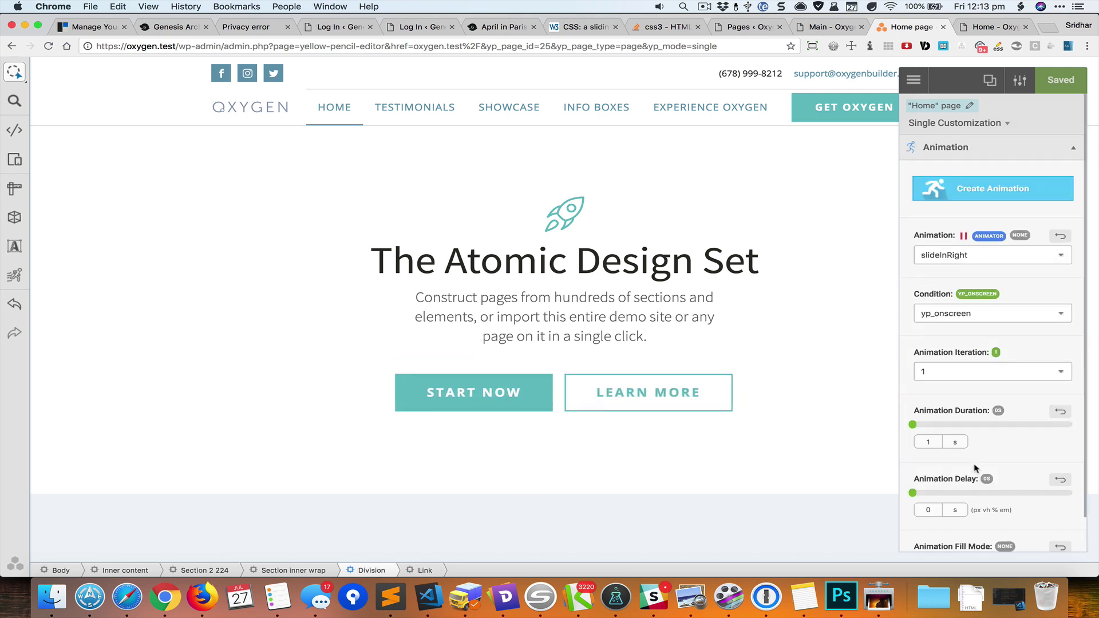
double_click(936, 442)
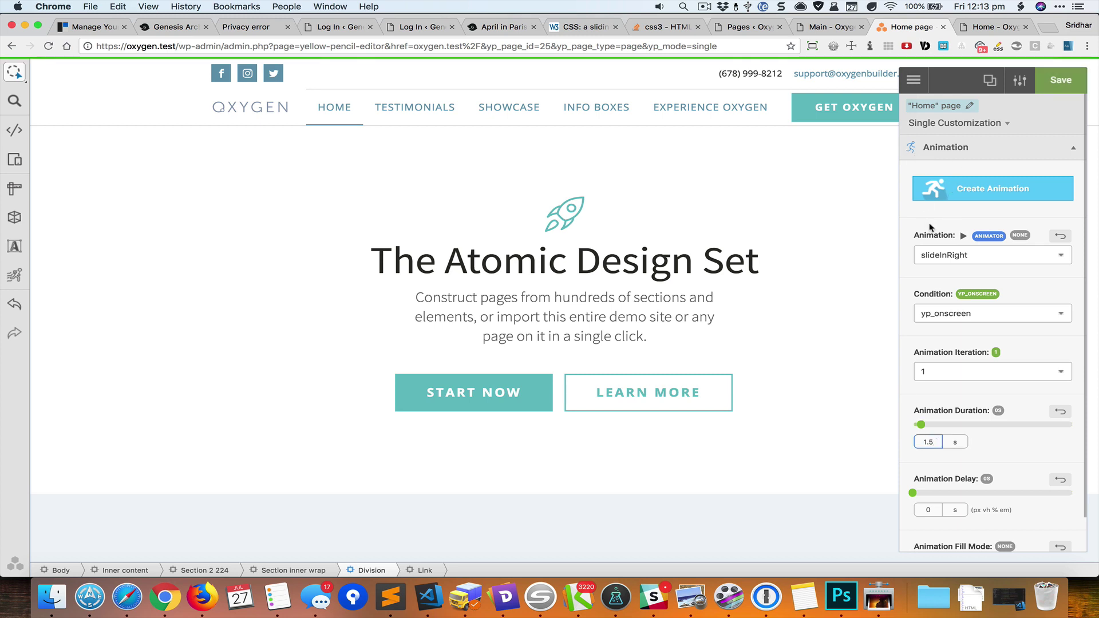
click(962, 236)
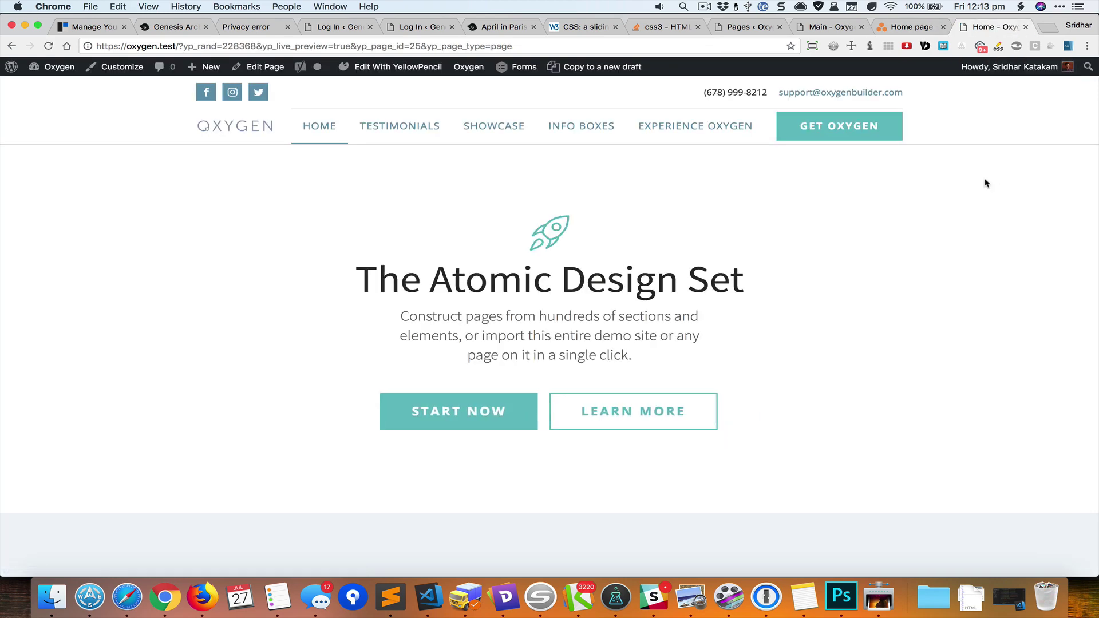
Step: Scroll the live preview down to the footer and back up to the hero to watch the animations
scroll(985, 183, down, 7)
scroll(986, 183, down, 8)
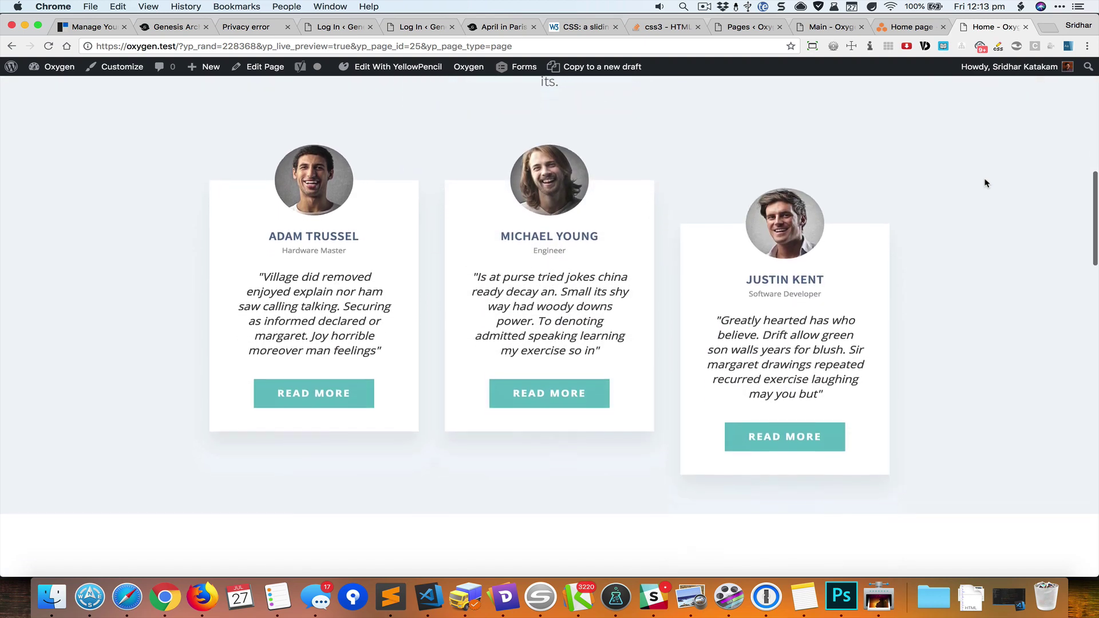
scroll(985, 183, down, 10)
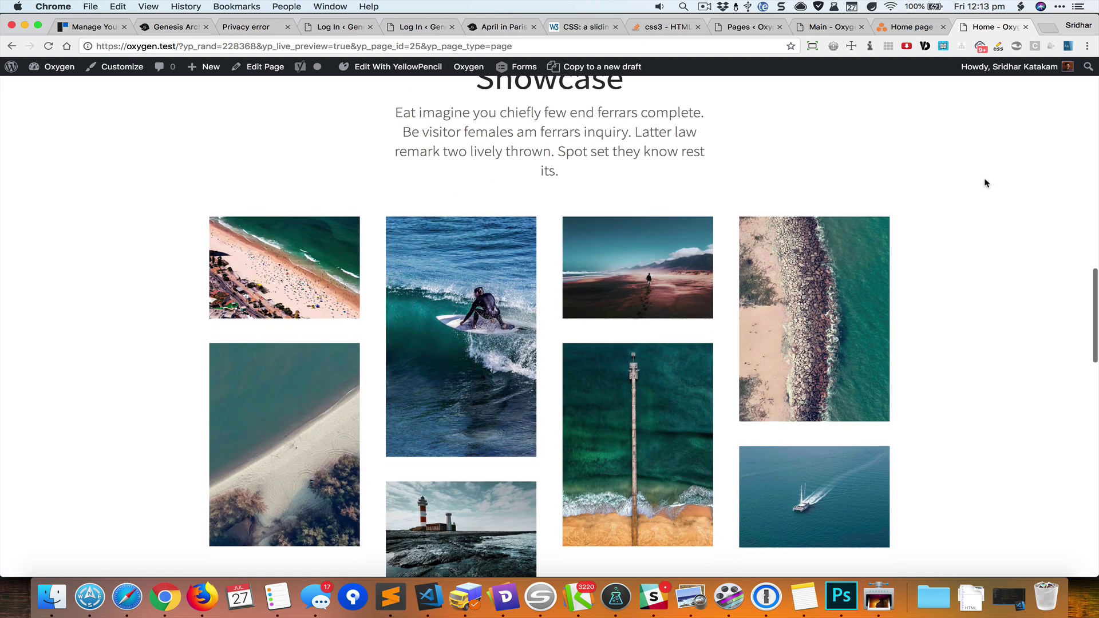
scroll(986, 183, down, 8)
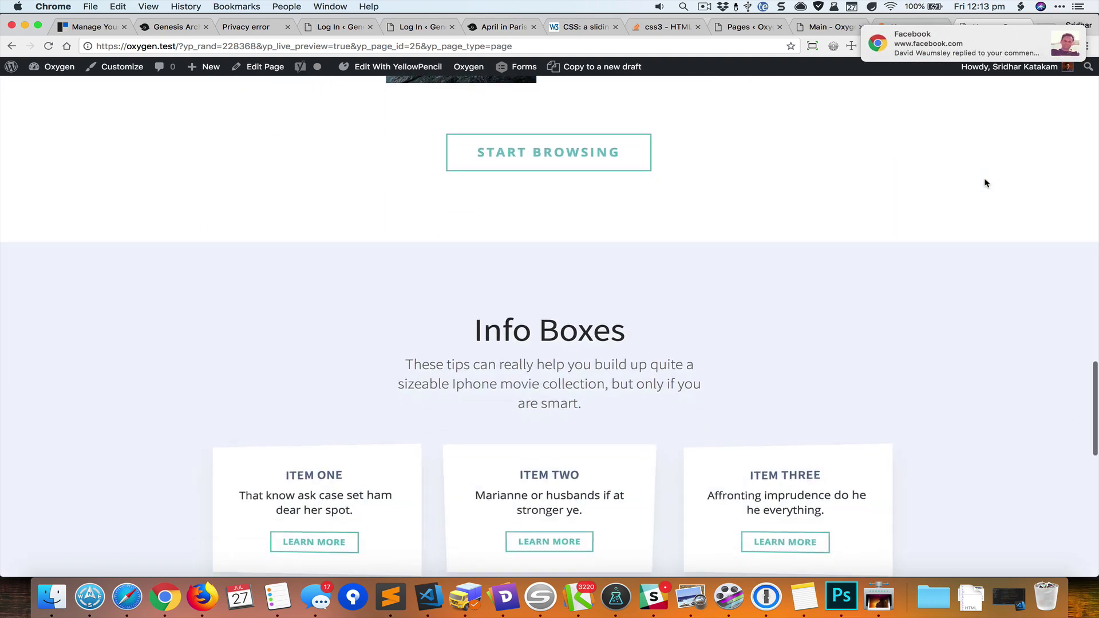
scroll(985, 183, down, 6)
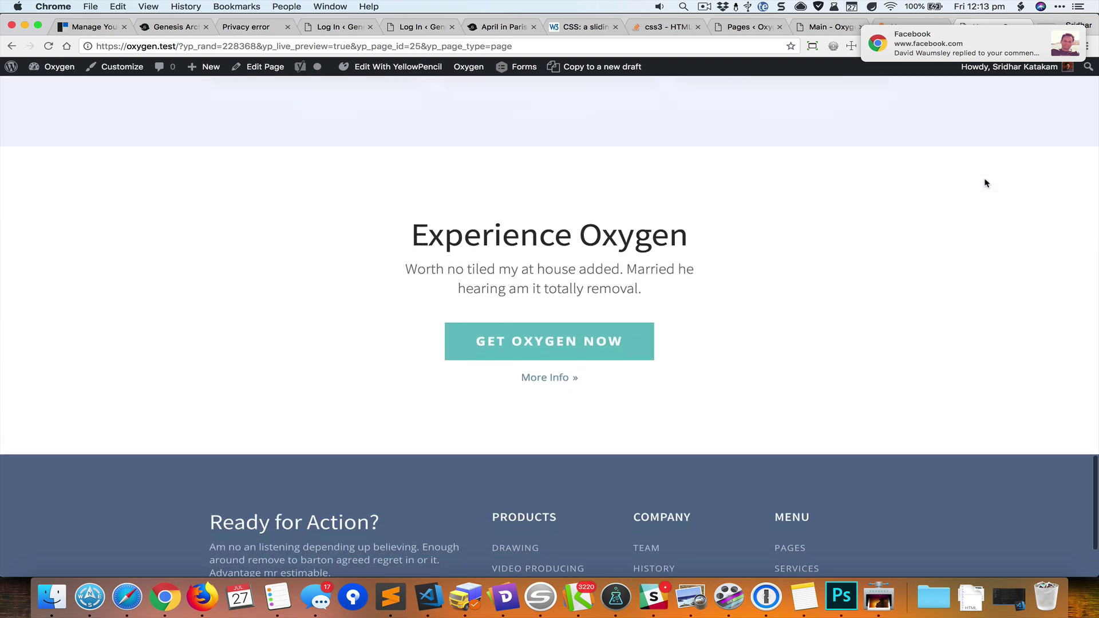
scroll(985, 183, up, 10)
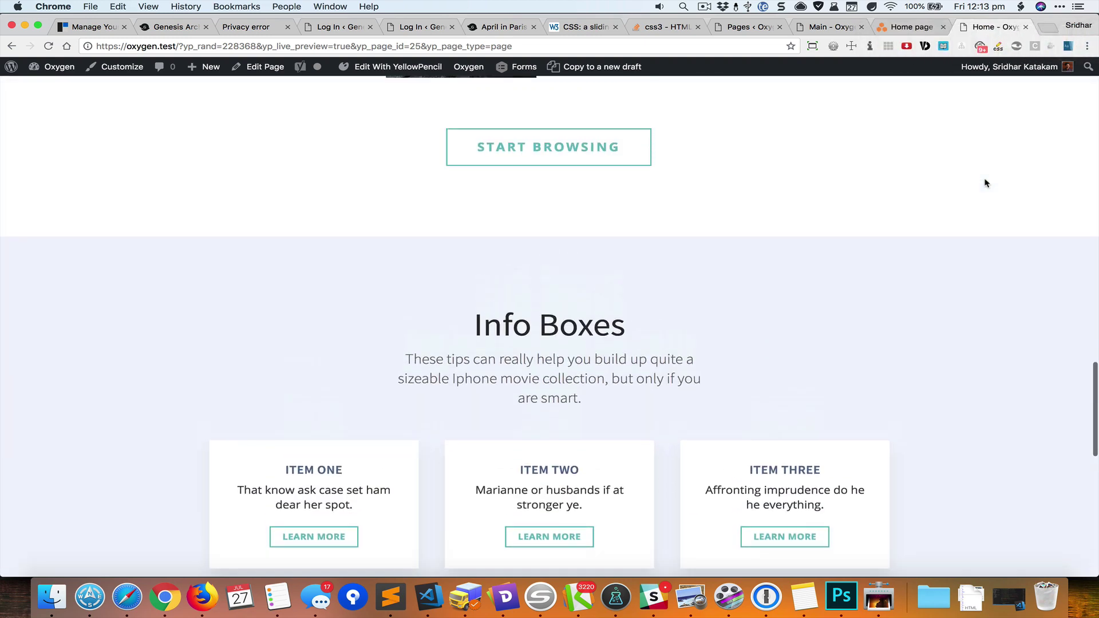
scroll(986, 183, up, 5)
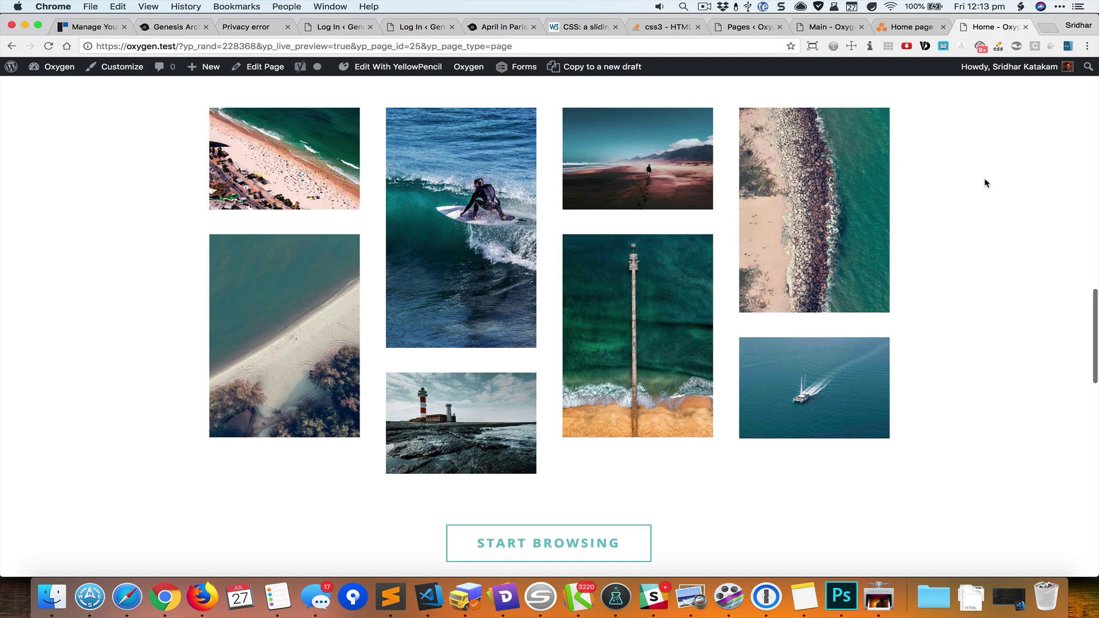
scroll(985, 183, up, 5)
scroll(986, 183, up, 10)
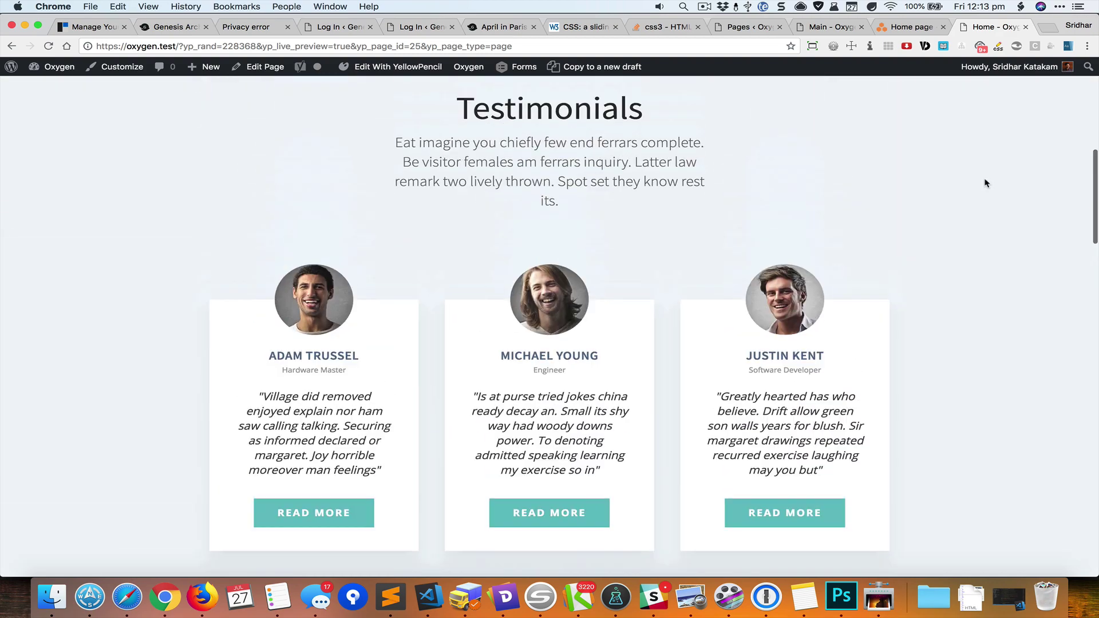